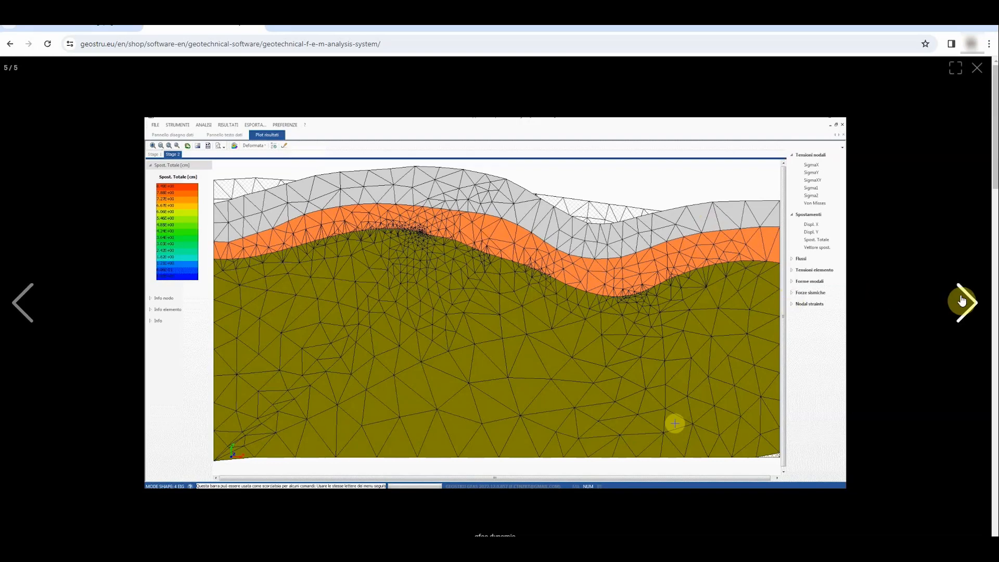
Browse the screenshot gallery on the geotechnical F.E.M. analysis system product page to examine the example models and results
click(962, 298)
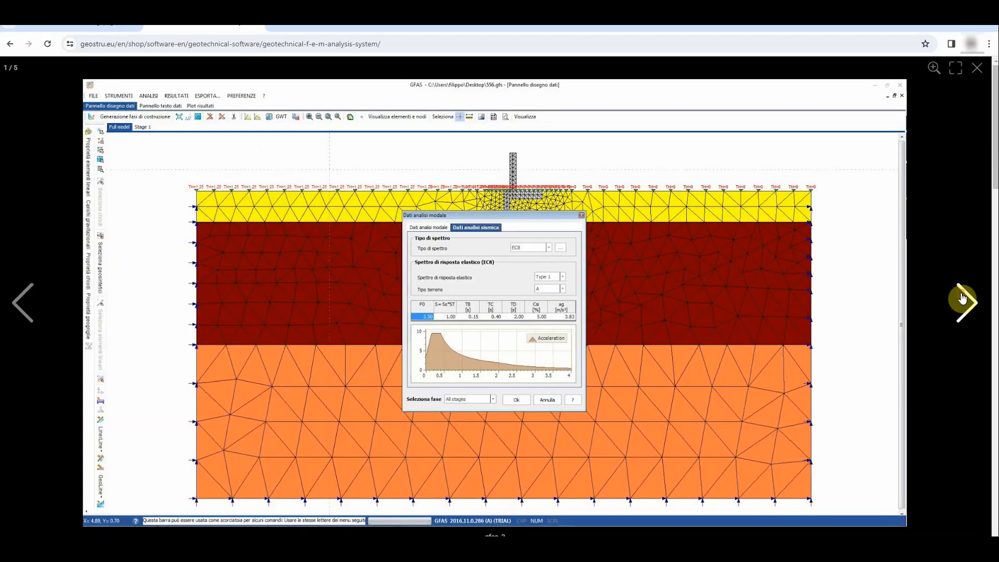
click(962, 298)
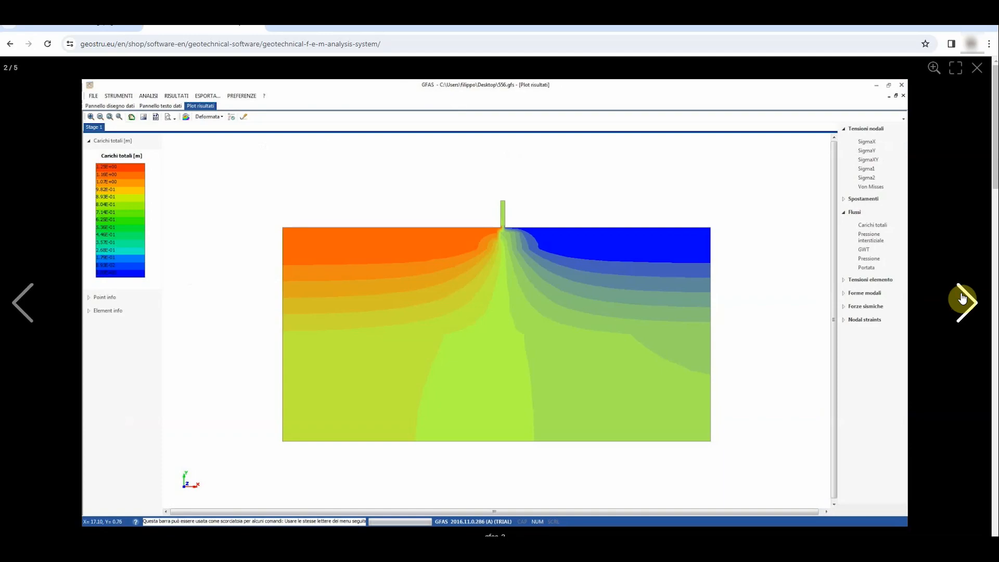
click(962, 298)
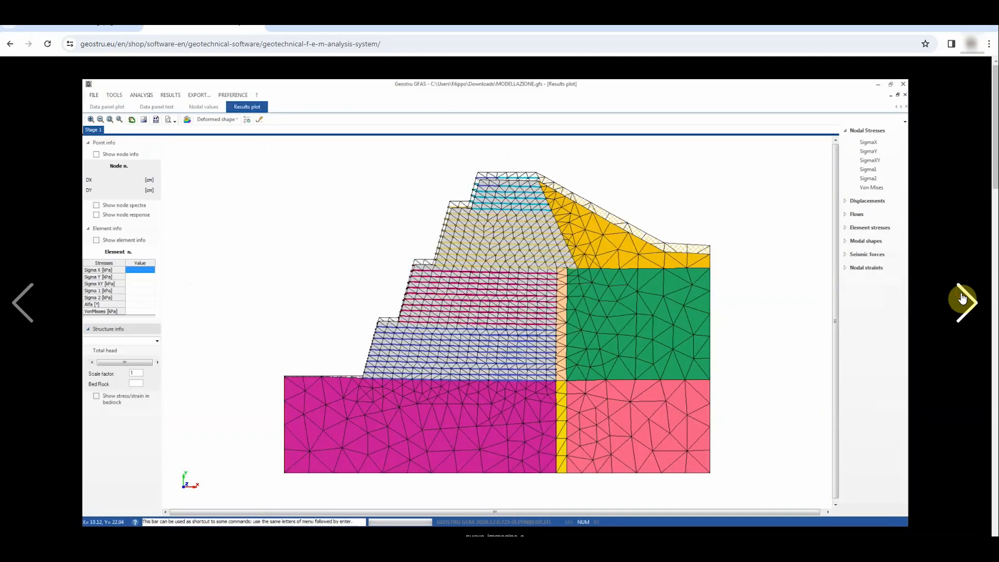
click(962, 298)
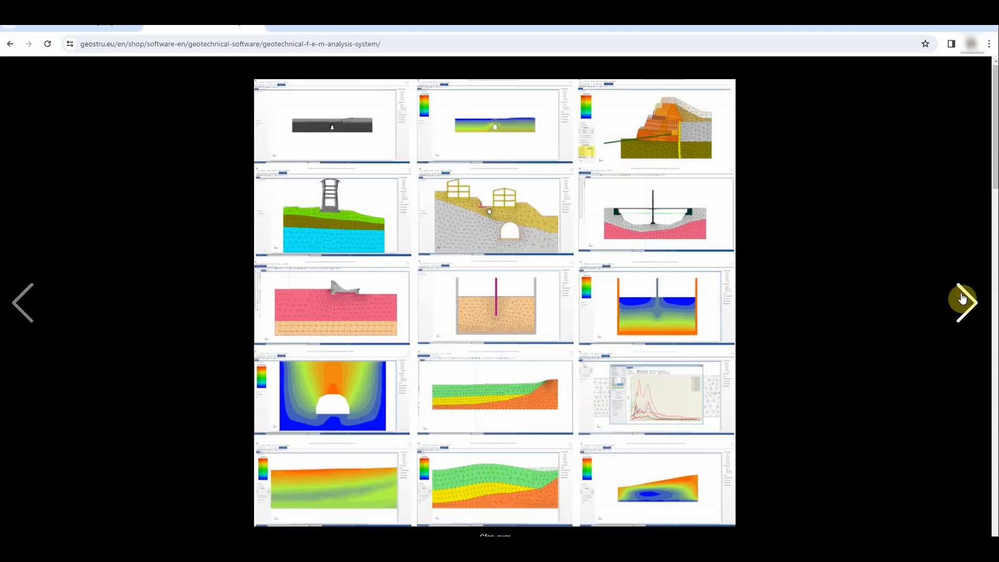
click(963, 299)
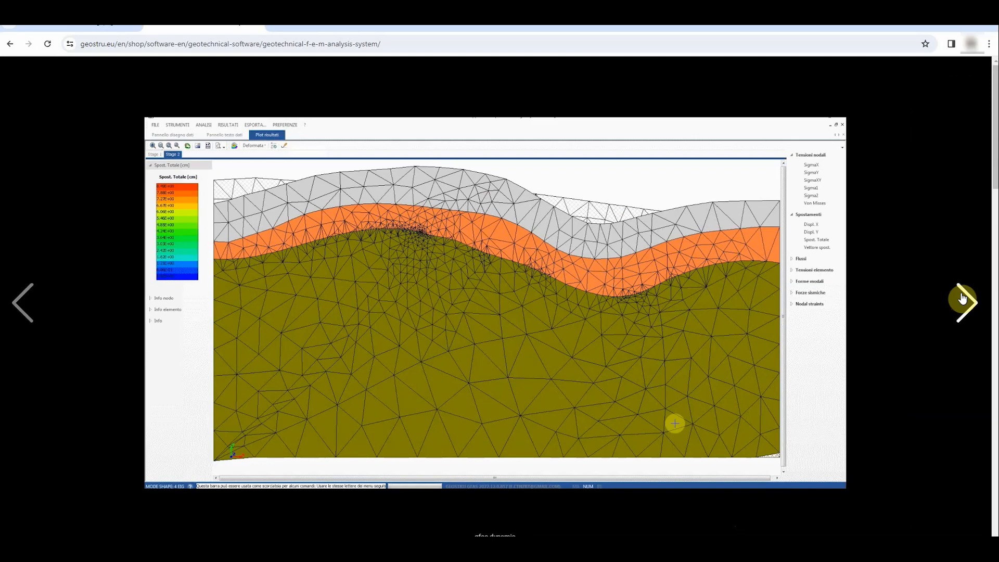
click(962, 299)
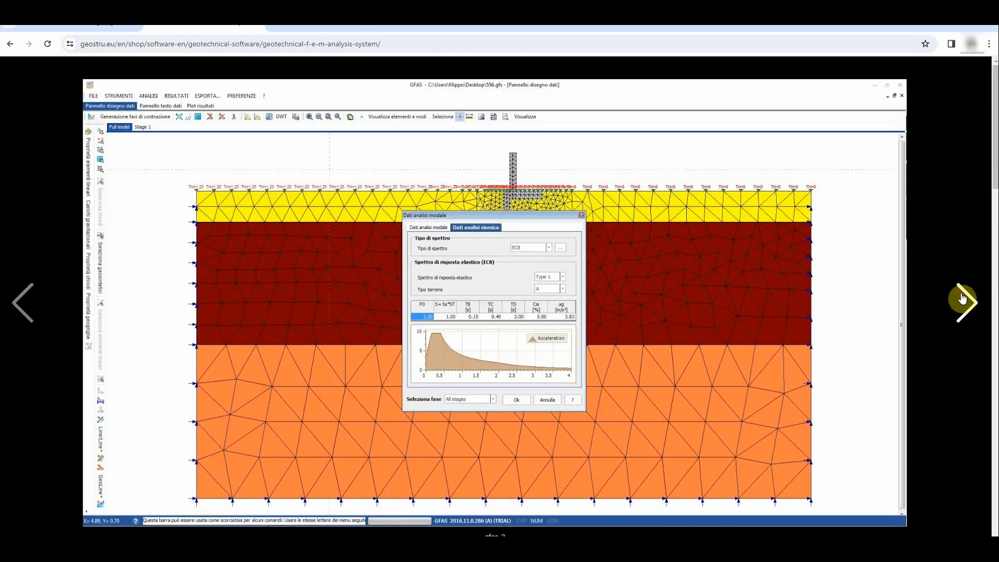
click(962, 299)
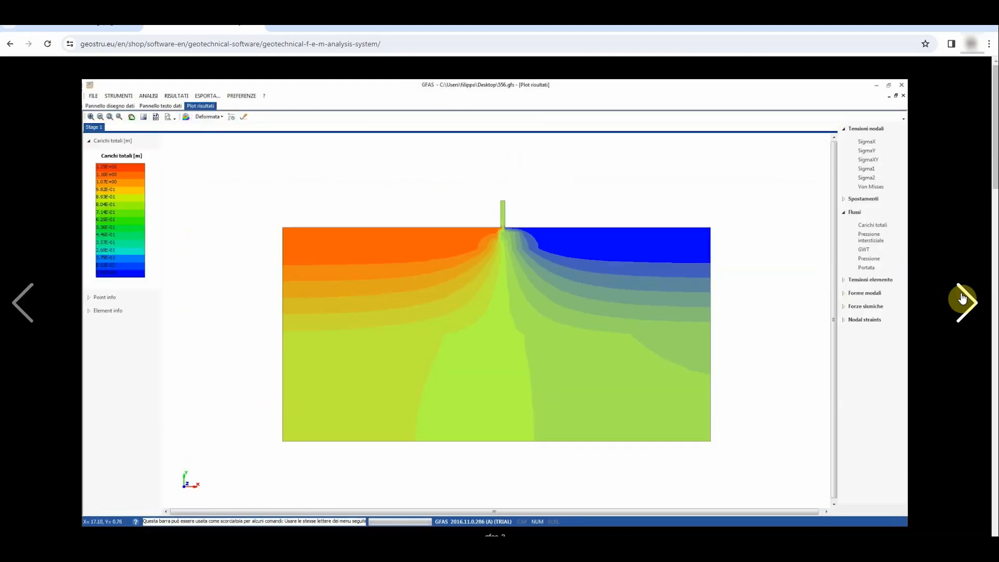
click(962, 299)
click(962, 299)
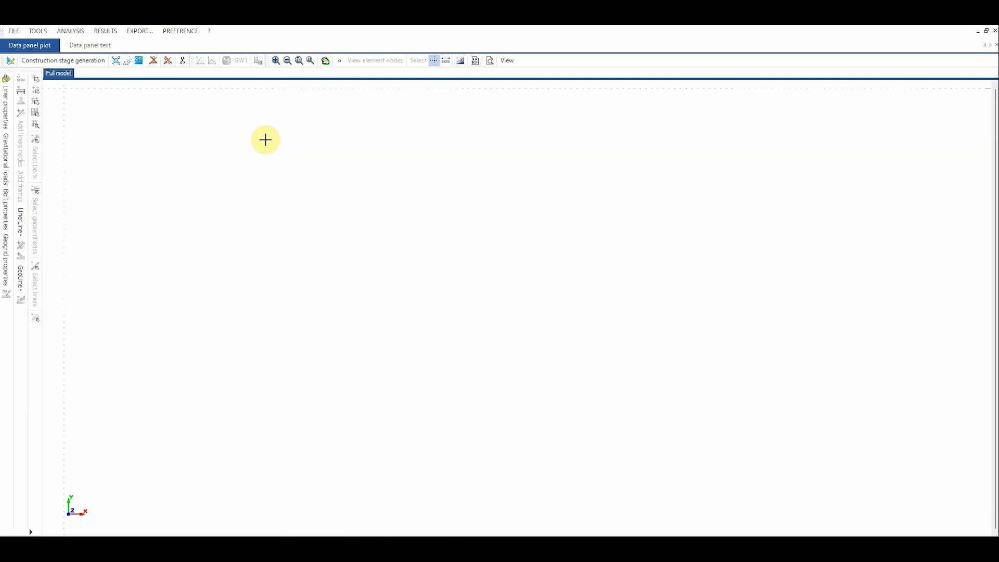
Open the material properties and examine the liner-bolt elements and the plane elements' elastic, strength and hydraulic data
click(6, 80)
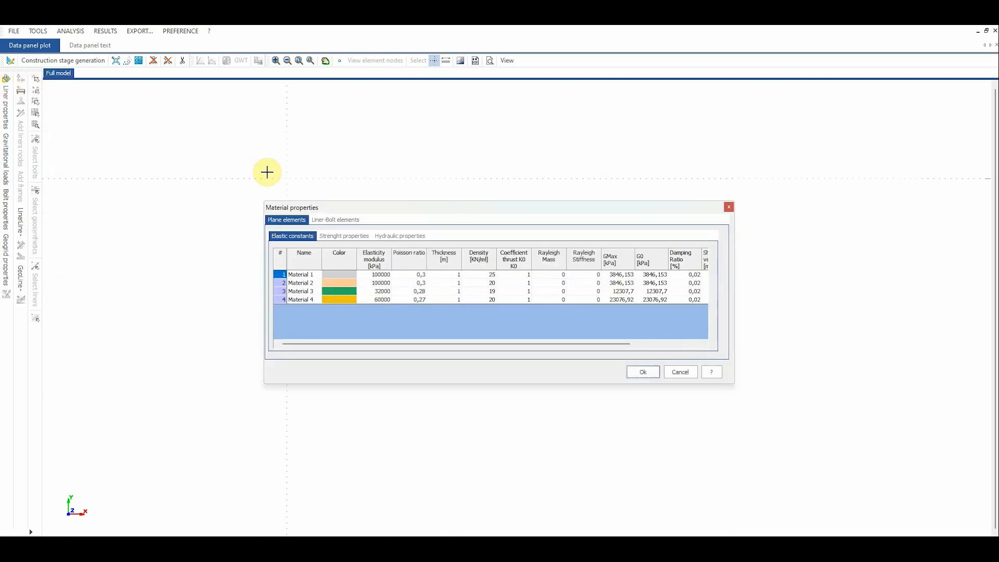
click(292, 220)
click(330, 219)
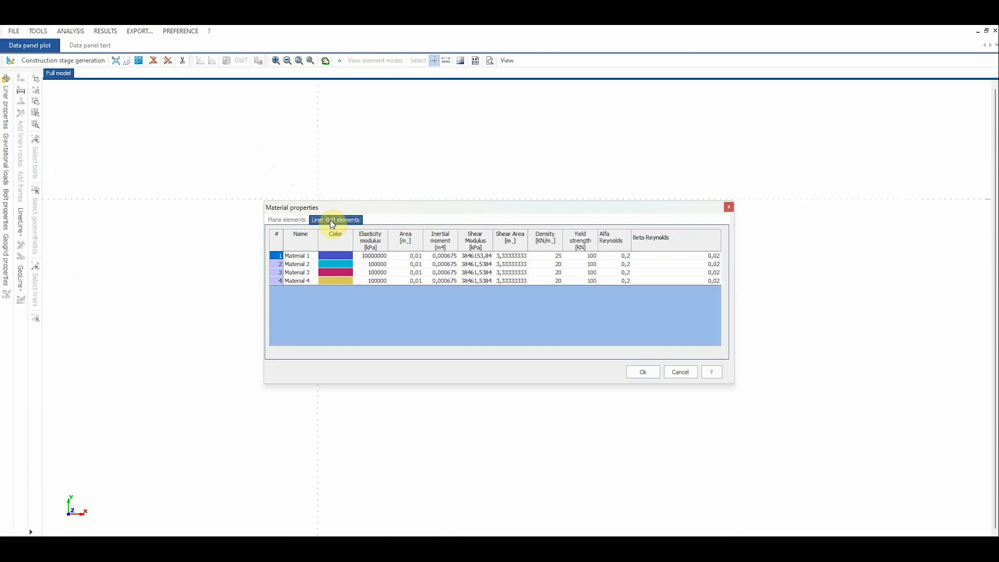
click(296, 221)
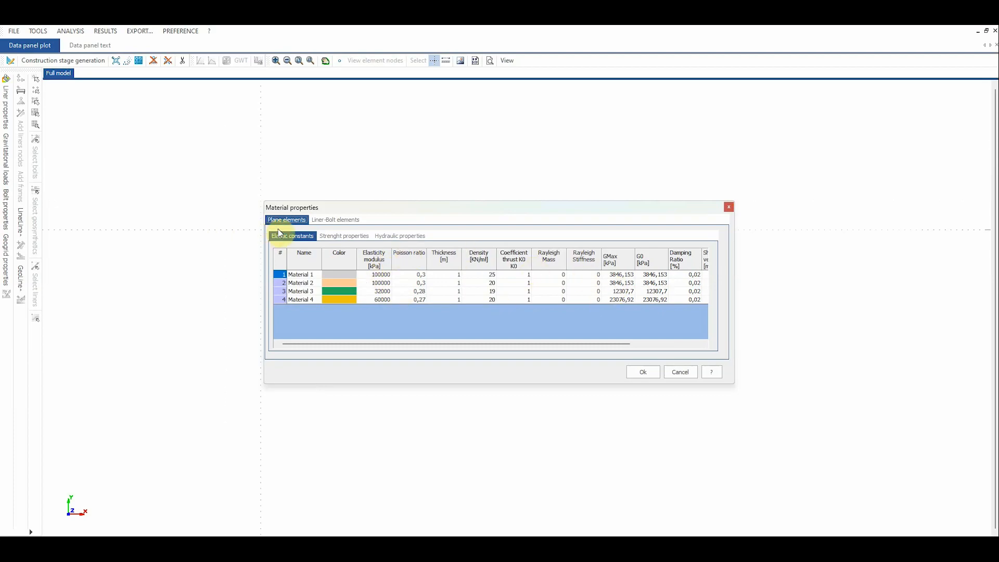
click(335, 237)
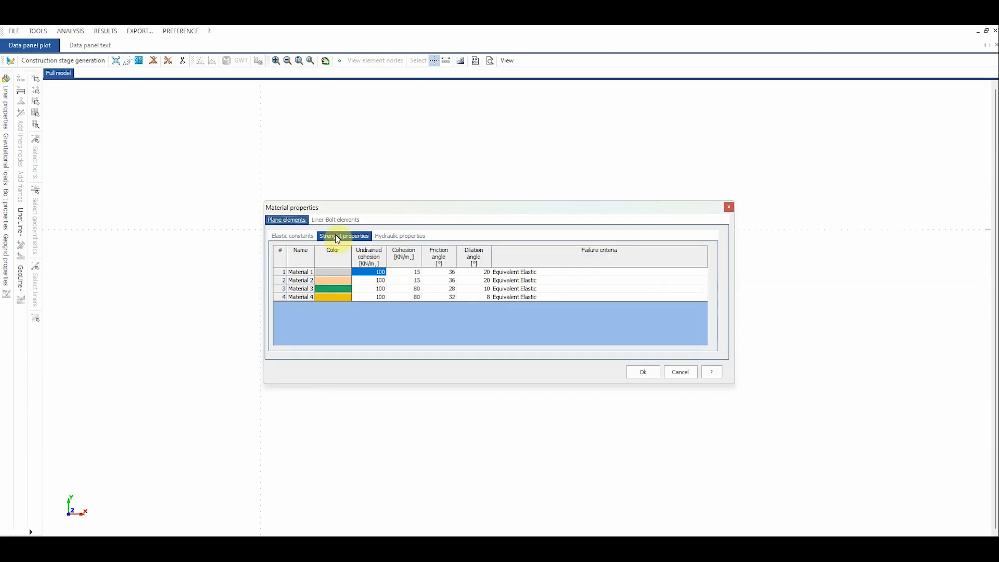
click(396, 237)
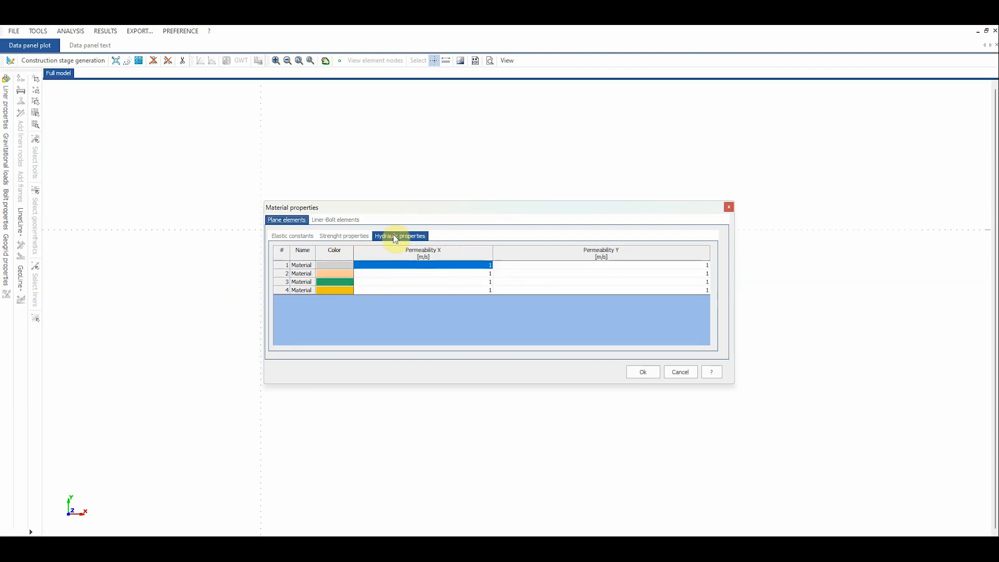
click(294, 237)
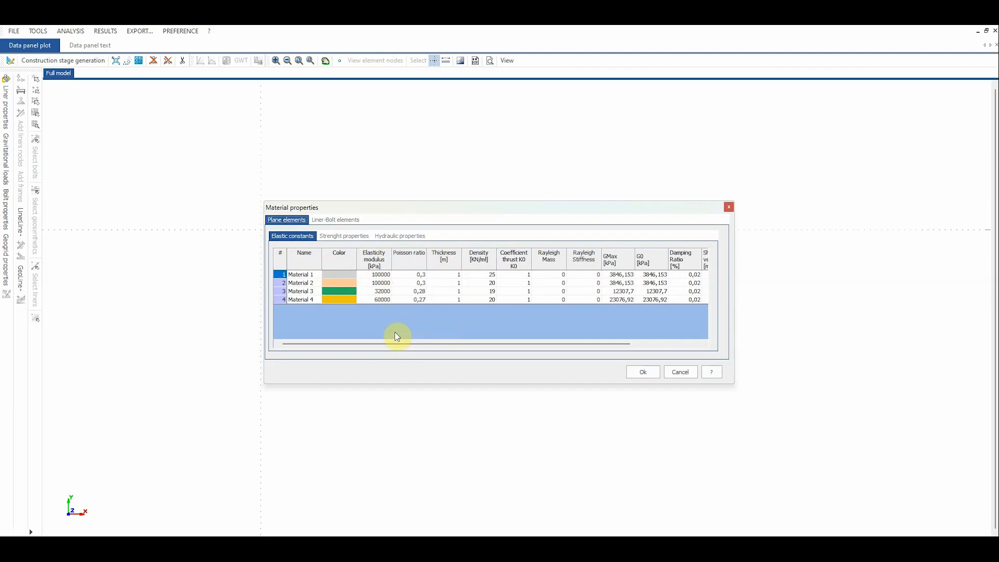
click(425, 344)
mouse_move(425, 344)
mouse_down()
mouse_move(569, 347)
mouse_move(411, 345)
mouse_up()
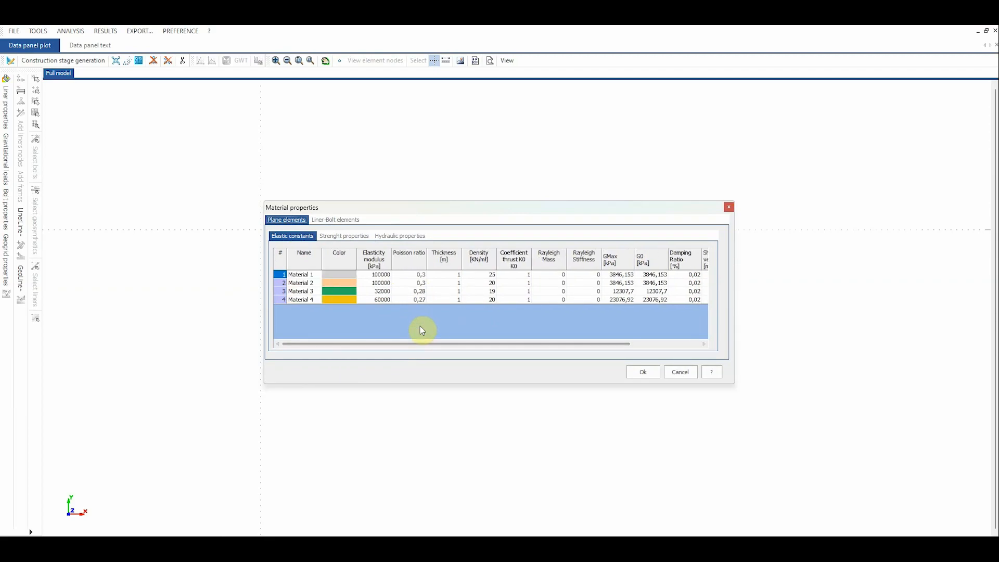
In the plane elements' strength properties, set the failure criterion of Material 1 and Material 2 to Mohr-Coulomb
click(353, 239)
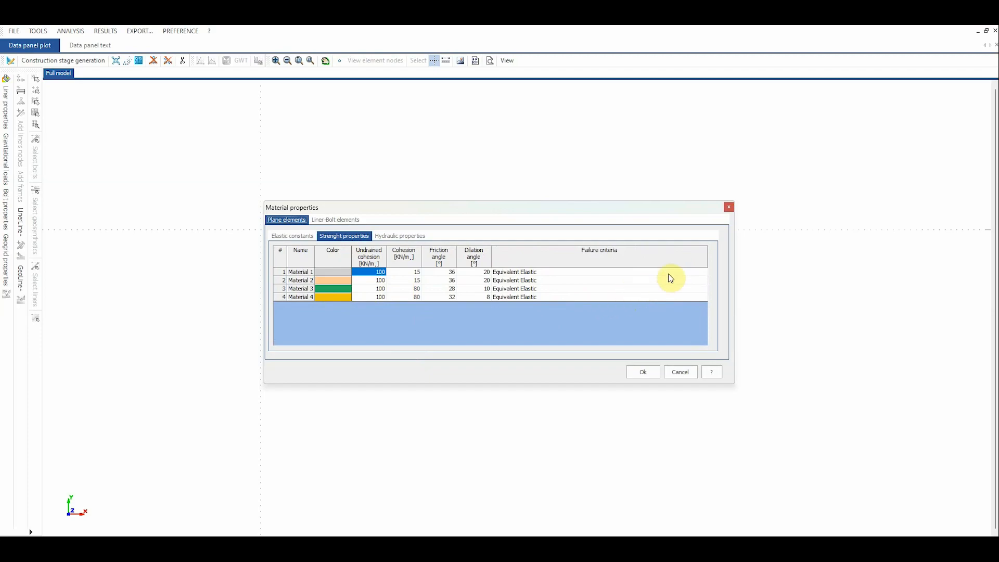
click(684, 274)
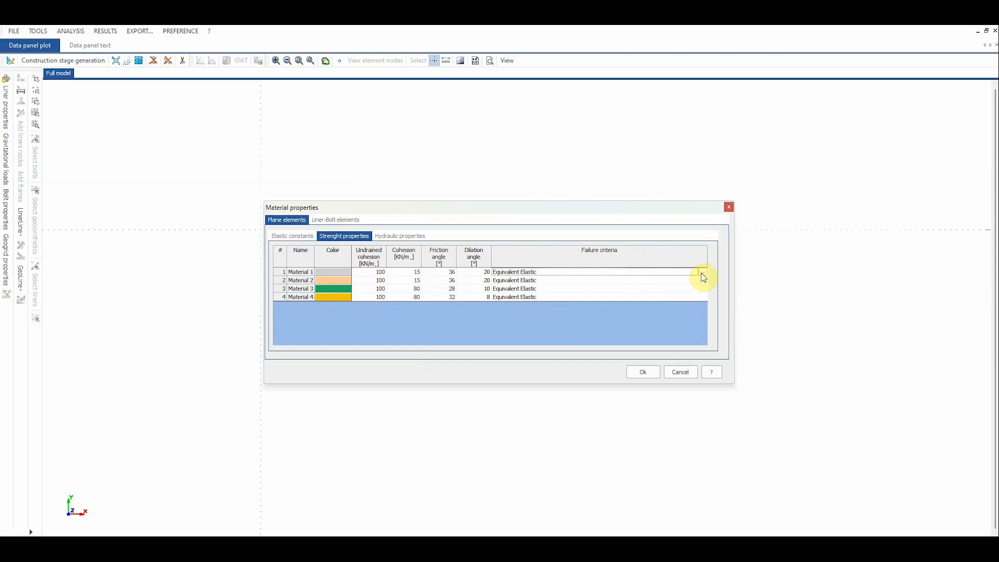
click(703, 273)
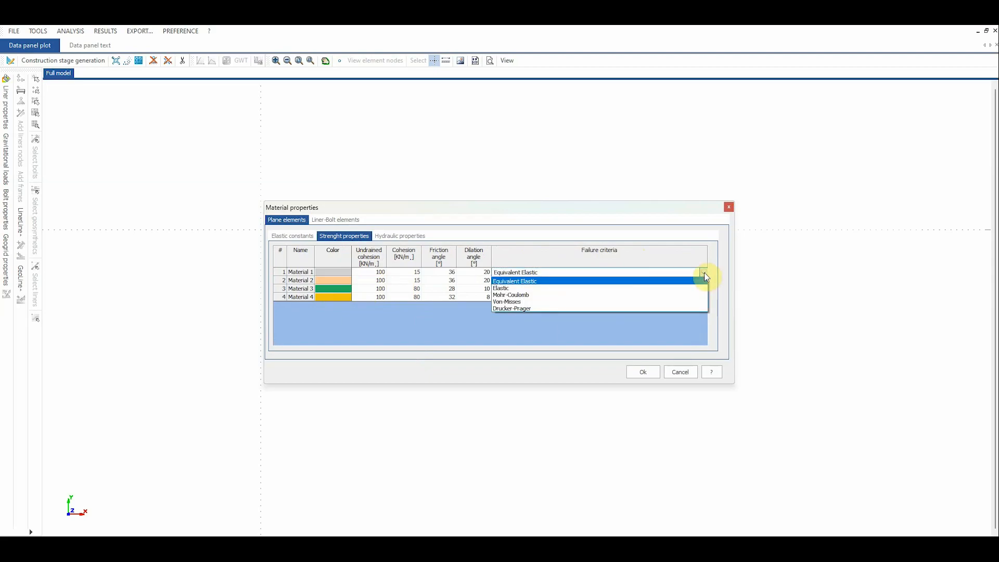
click(568, 298)
click(656, 282)
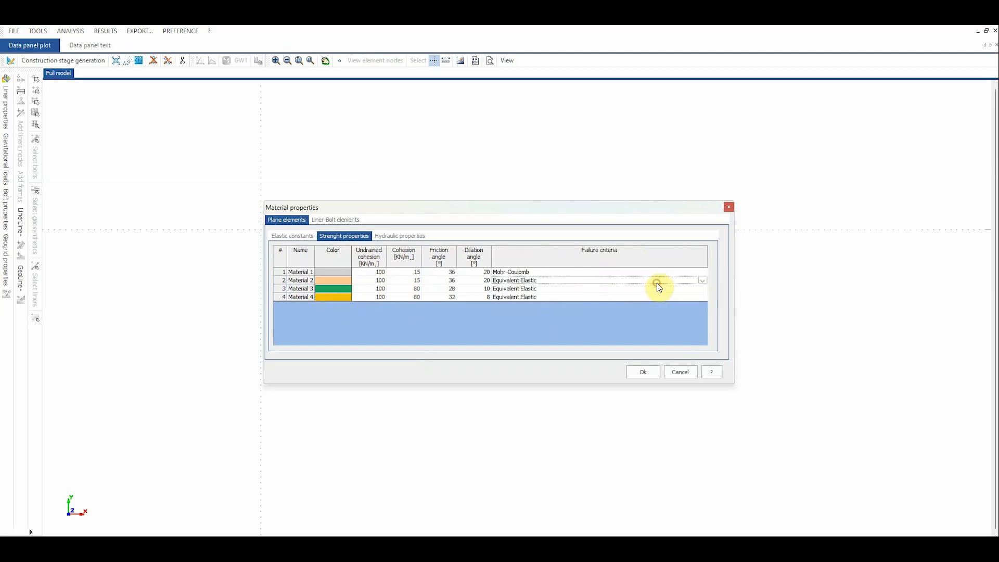
click(703, 284)
click(574, 305)
Set the failure criterion of Material 3 and Material 4 to Mohr-Coulomb, check the hydraulic properties and accept the material data
click(625, 288)
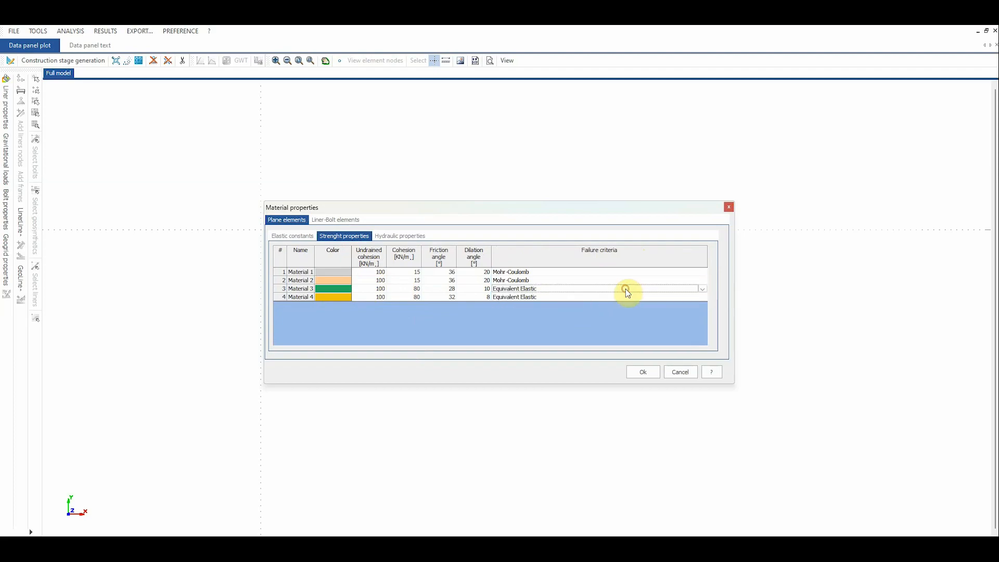
click(701, 290)
click(557, 309)
click(561, 297)
click(703, 297)
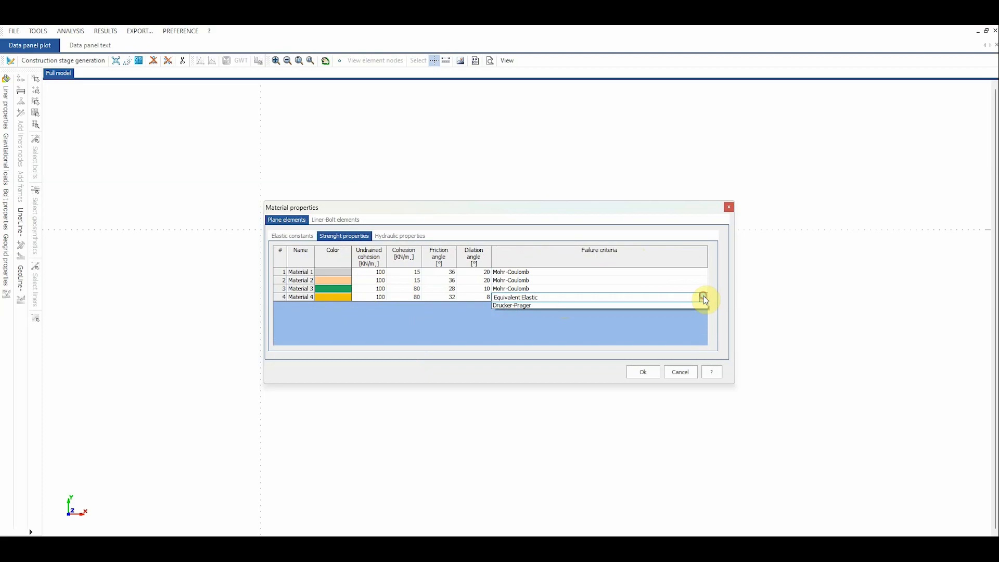
click(569, 320)
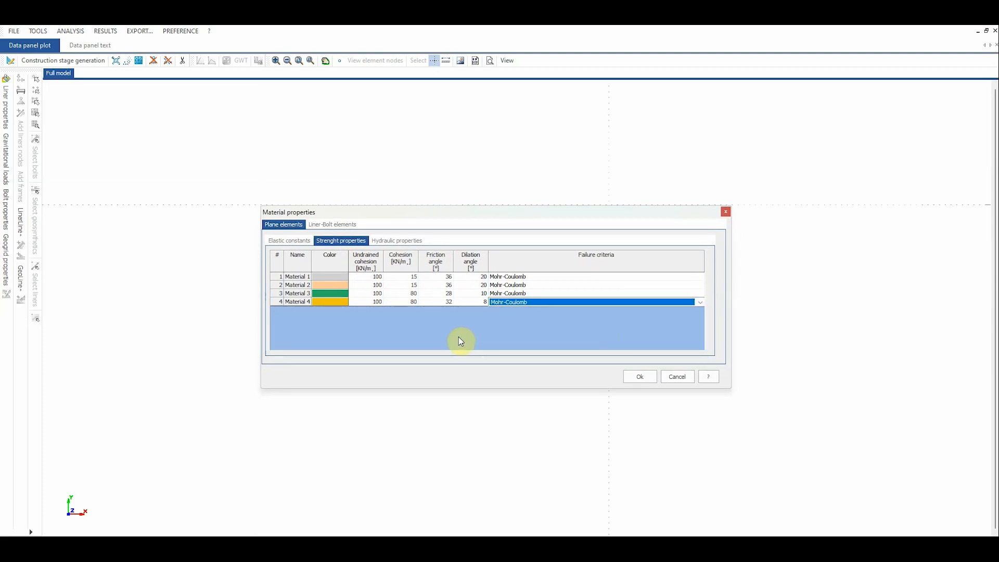
click(414, 243)
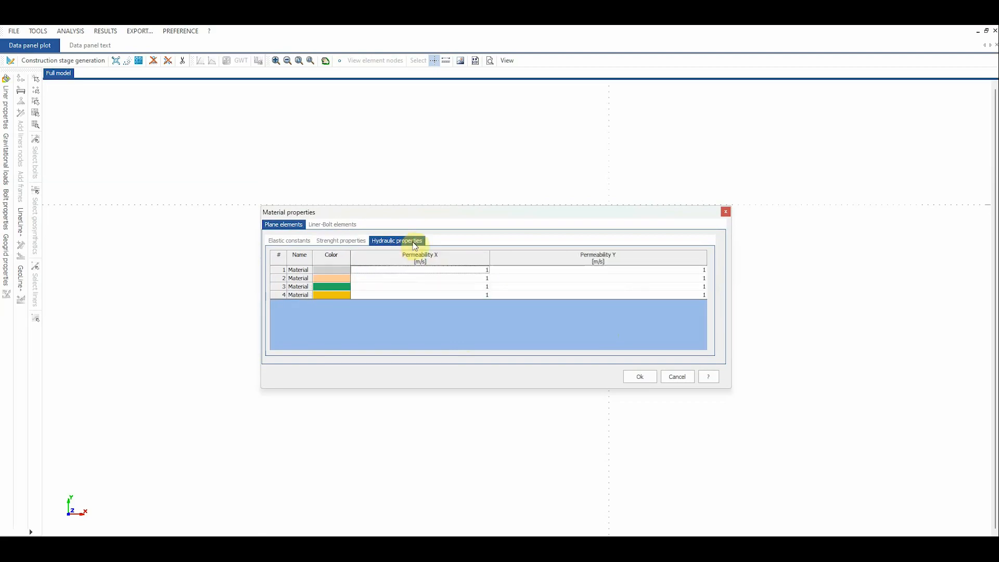
click(357, 241)
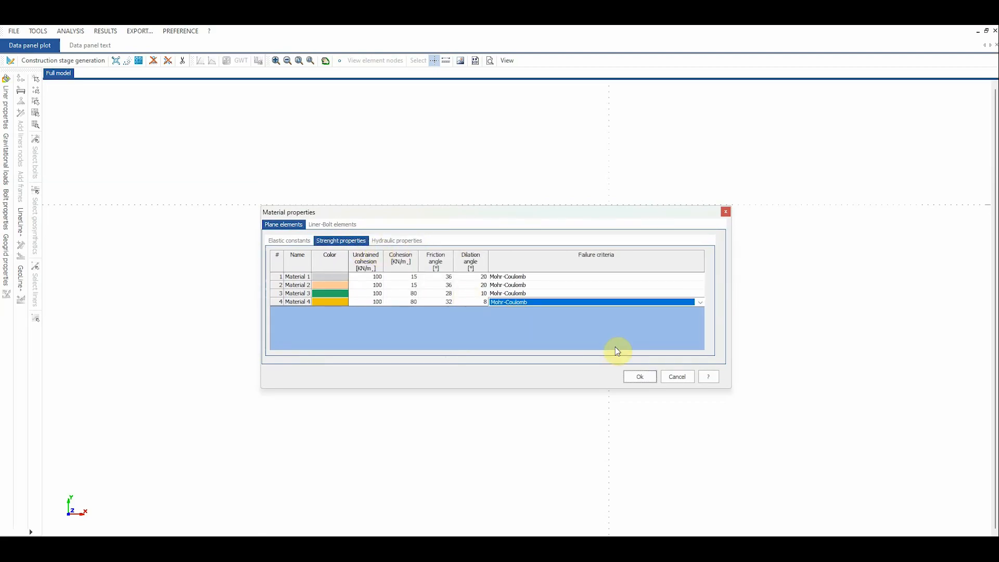
click(631, 375)
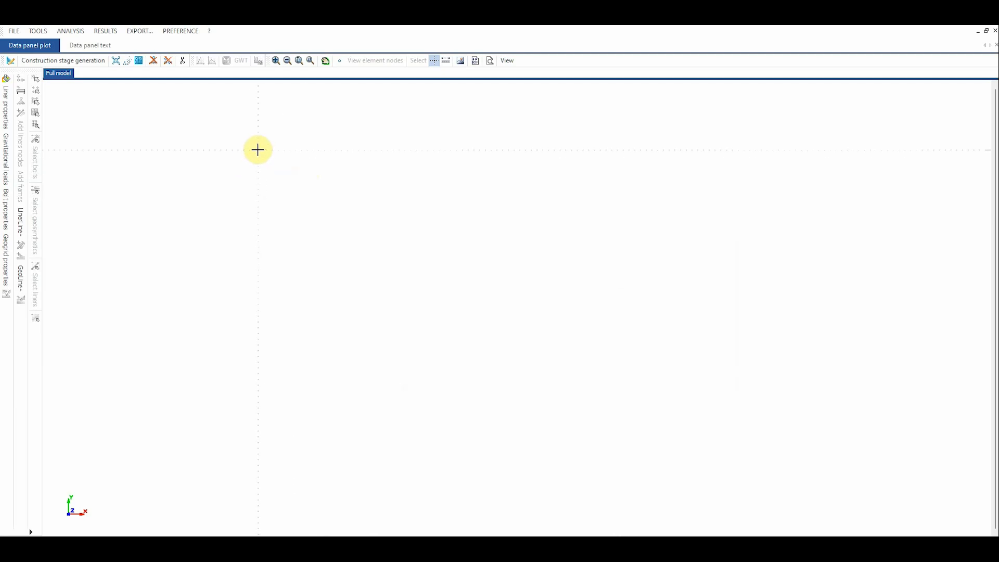
Open the mesh generator and place seven nodes: five outlining a base layer about 9 m wide and two about 2.5 m above it
click(11, 62)
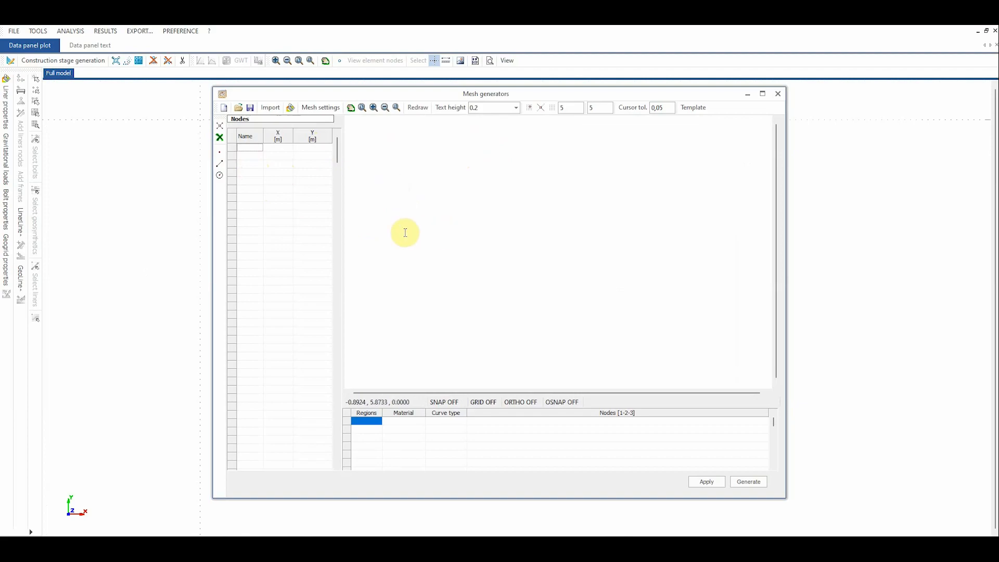
click(220, 154)
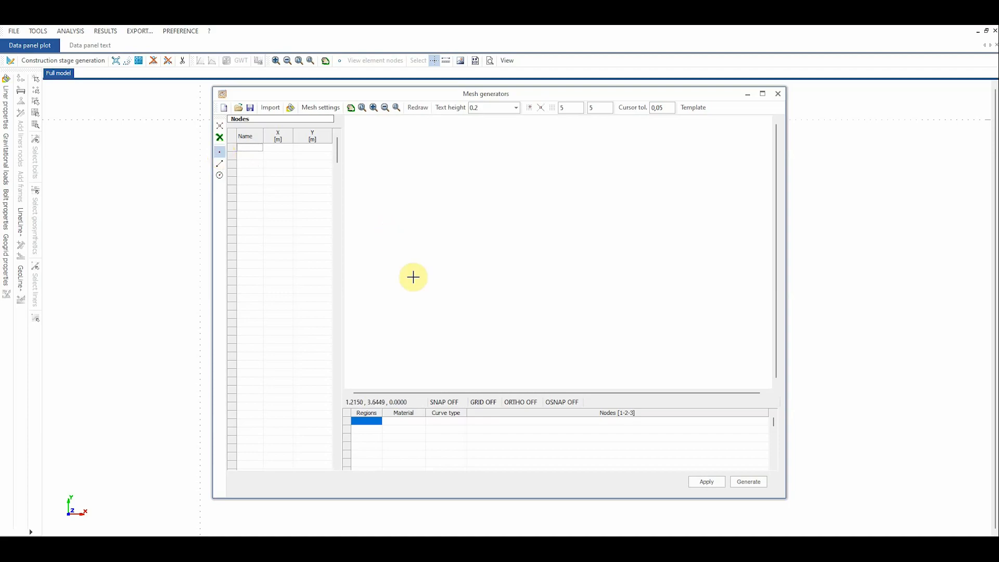
click(404, 320)
click(406, 253)
click(514, 253)
click(668, 251)
click(667, 333)
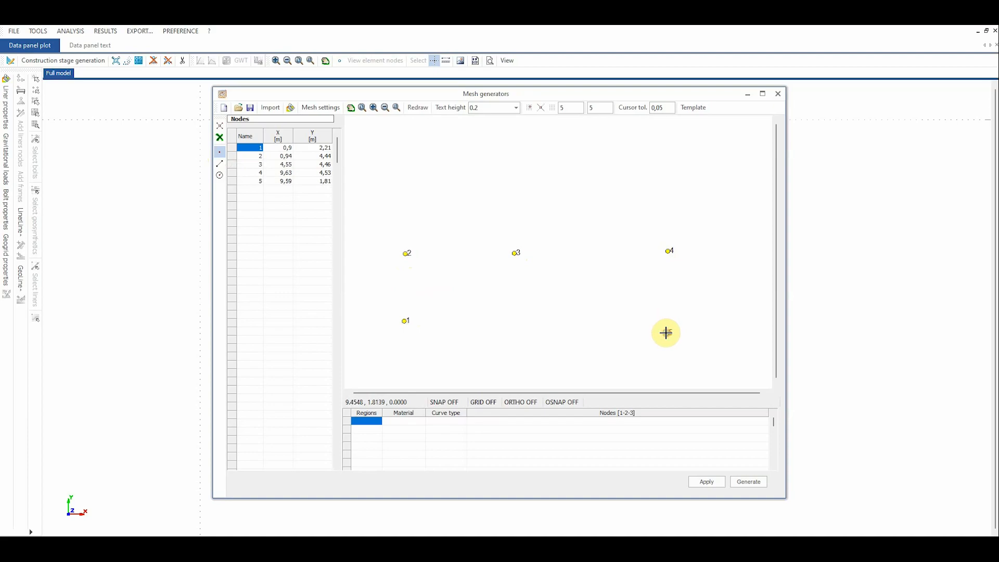
click(562, 176)
click(671, 173)
Draw a closed base region through nodes 1, 2, 3, 4 and 5
click(219, 164)
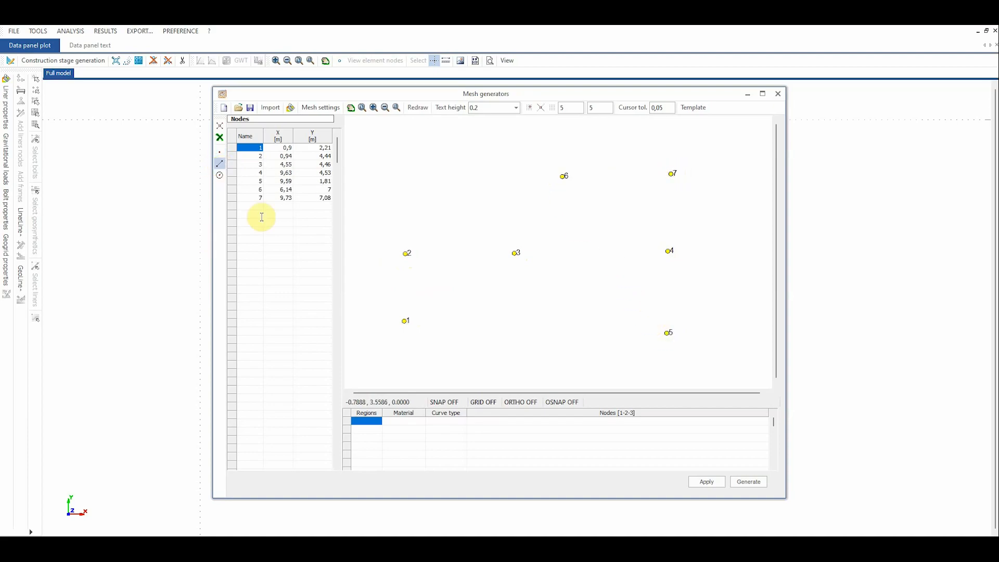
click(405, 321)
click(405, 253)
click(512, 254)
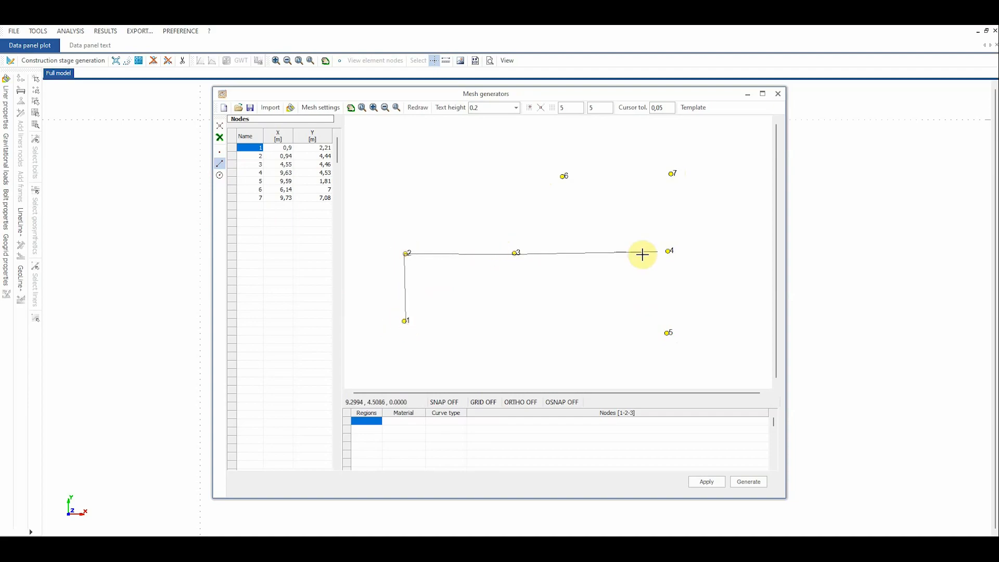
click(668, 251)
click(667, 332)
click(405, 321)
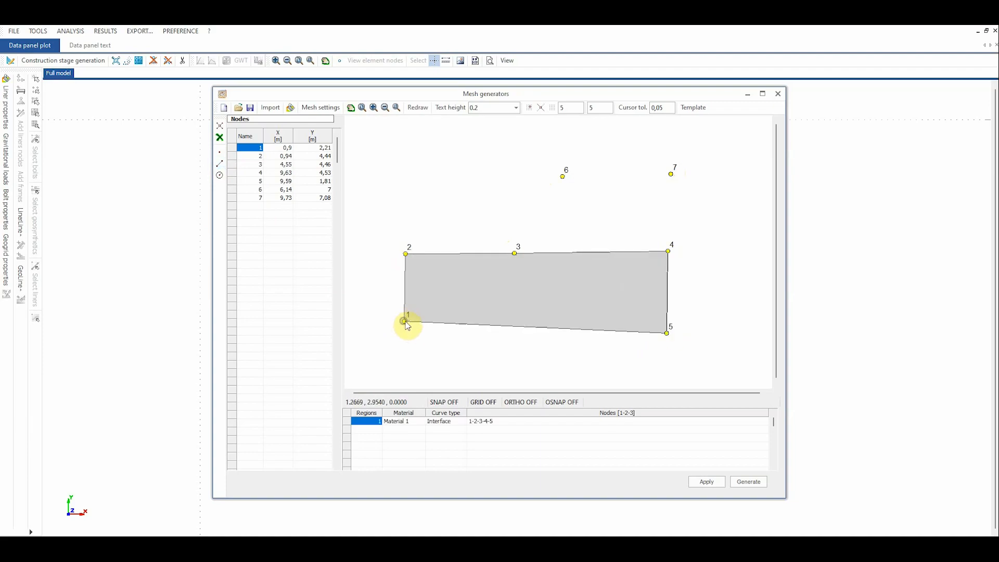
Draw a second closed region above the base, from node 3 past nodes 6 and 7 to node 4 and back
click(219, 164)
click(514, 254)
click(564, 174)
click(671, 174)
click(664, 236)
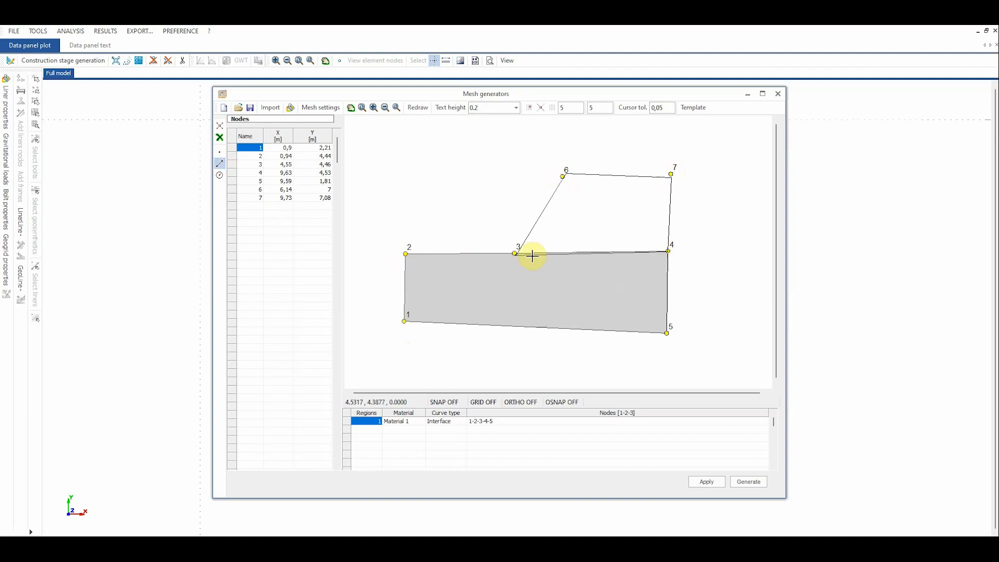
click(514, 254)
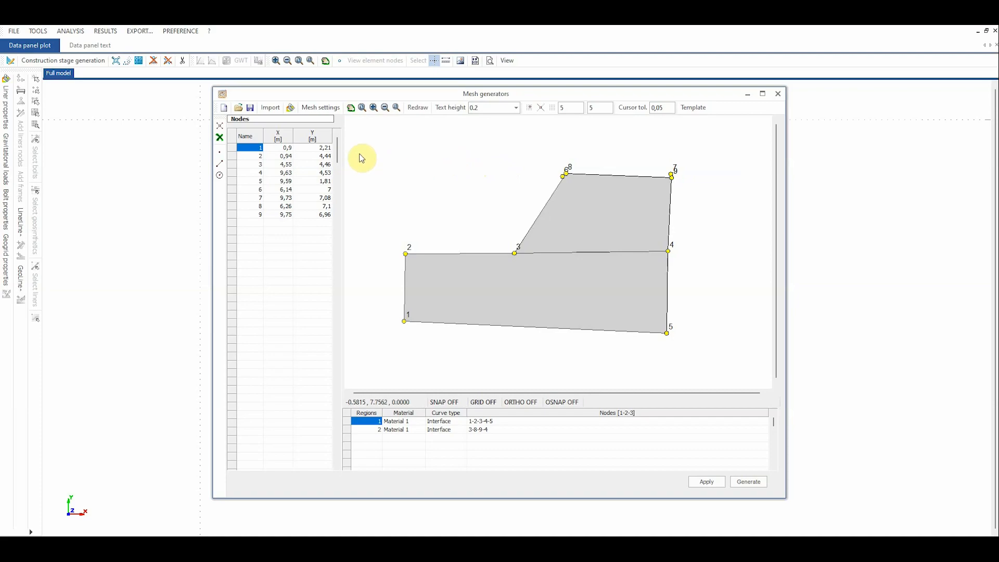
Clear the hand-drawn geometry and import the Embankment DXF file into the mesh generator
click(224, 108)
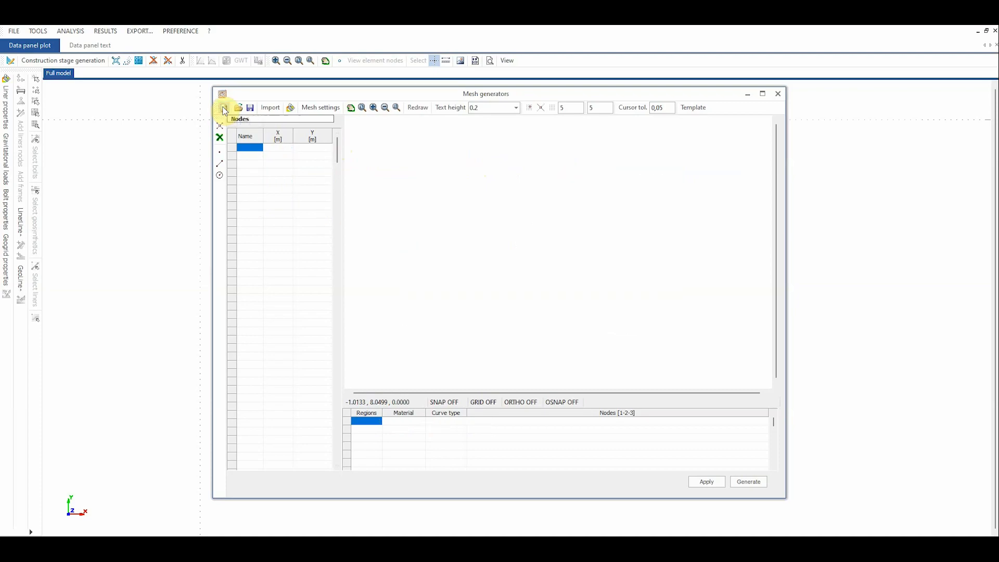
click(268, 109)
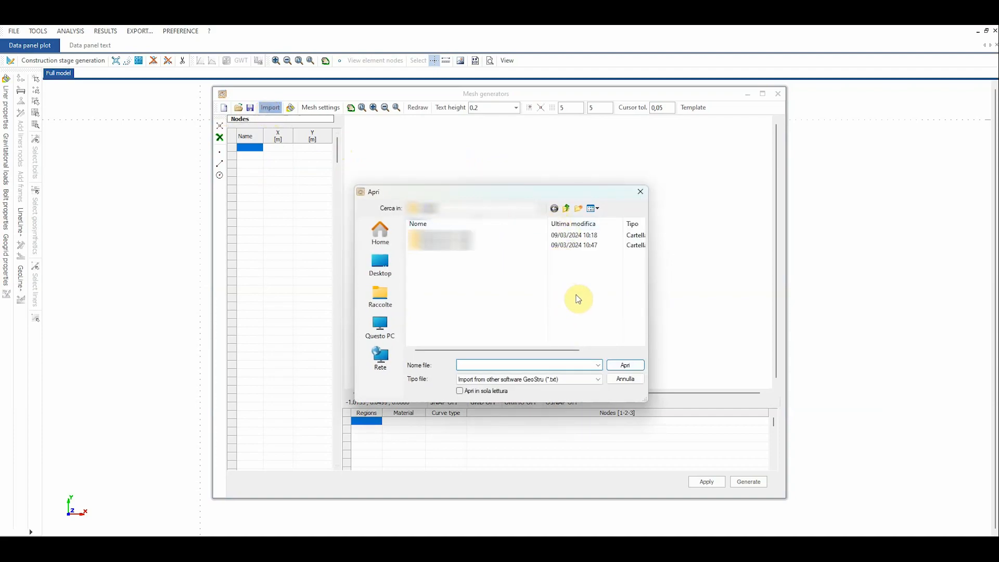
click(591, 379)
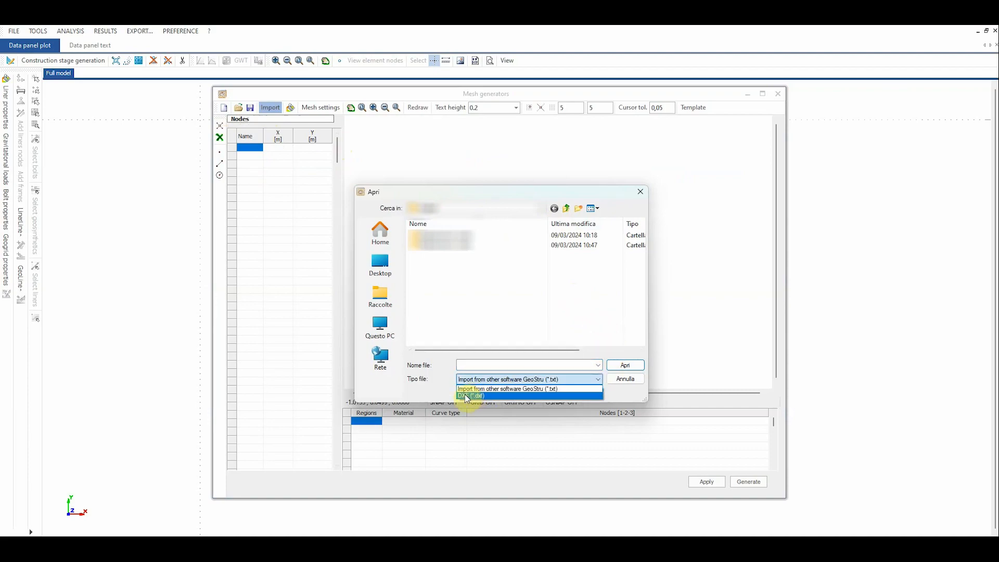
click(466, 396)
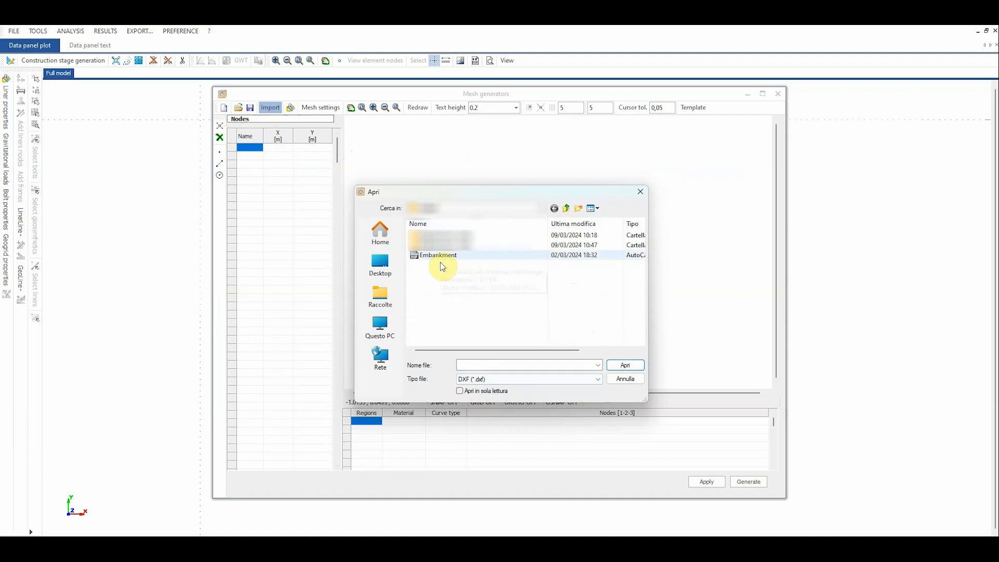
click(437, 257)
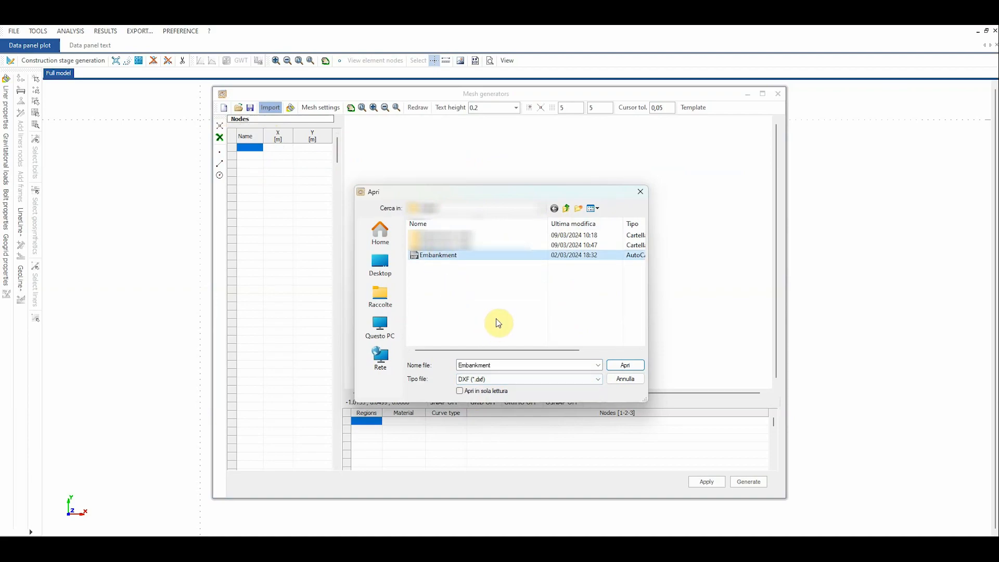
click(620, 365)
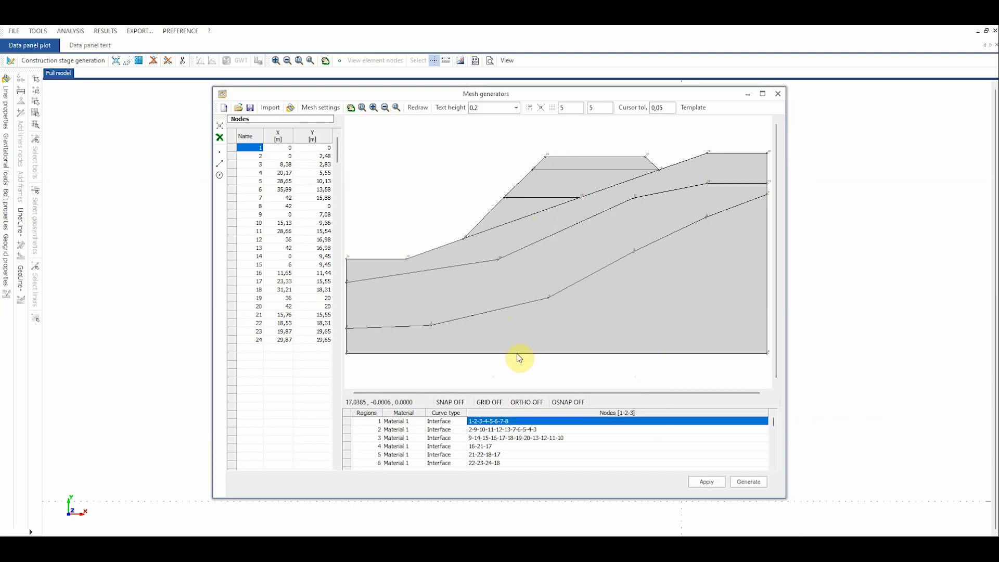
Keep Material 1 for region 1, and assign Material 2 to region 2 and Material 3 to region 3
click(417, 420)
click(422, 422)
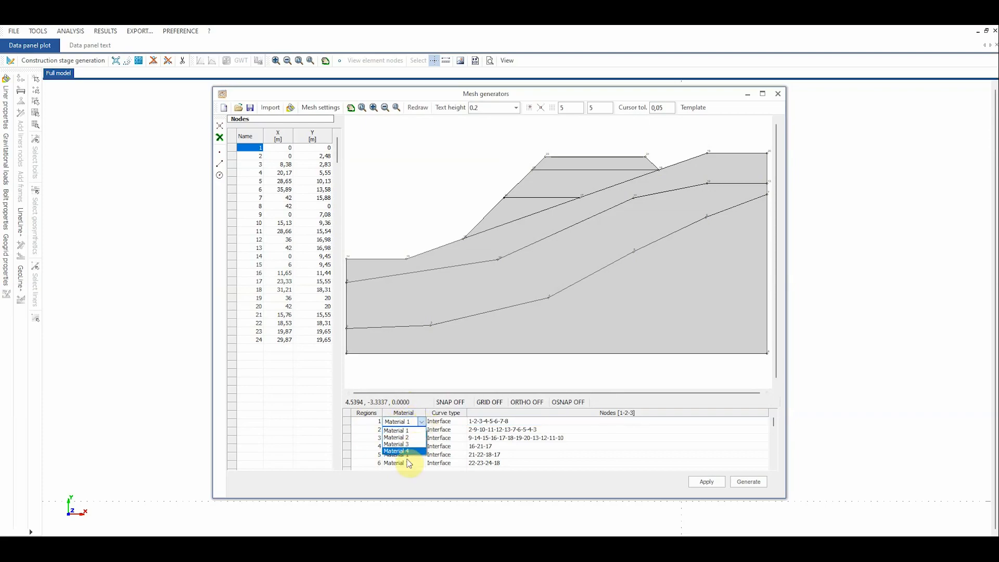
click(414, 430)
click(418, 432)
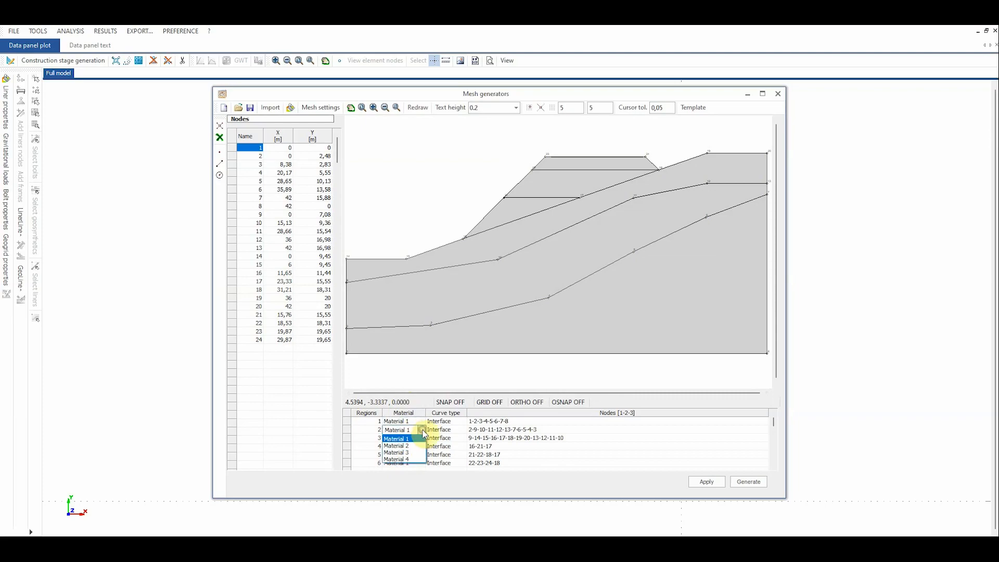
click(419, 445)
click(417, 438)
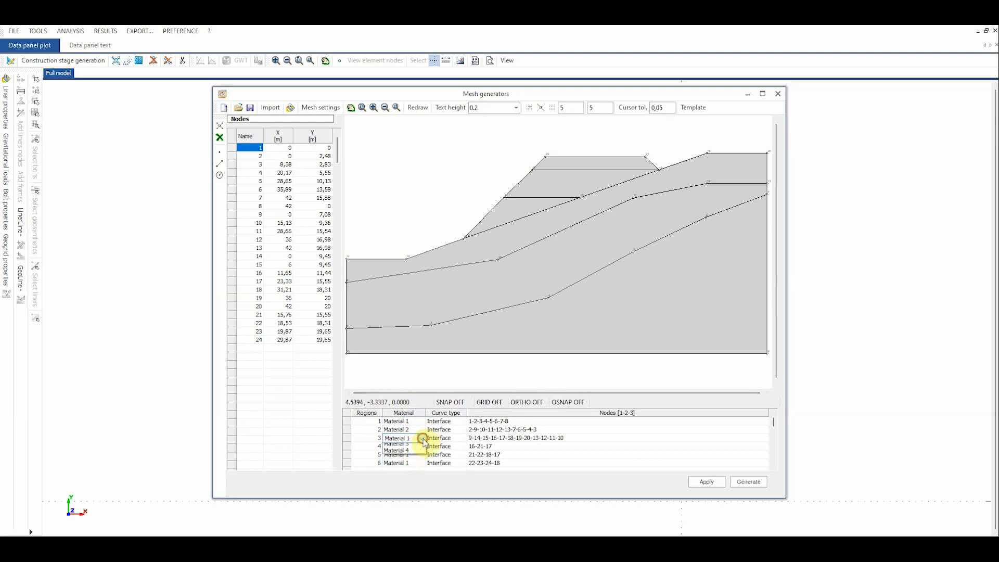
click(417, 460)
Assign Material 4 to regions 4, 5 and 6 of the embankment and apply the region materials
click(416, 446)
click(414, 476)
click(416, 454)
click(407, 485)
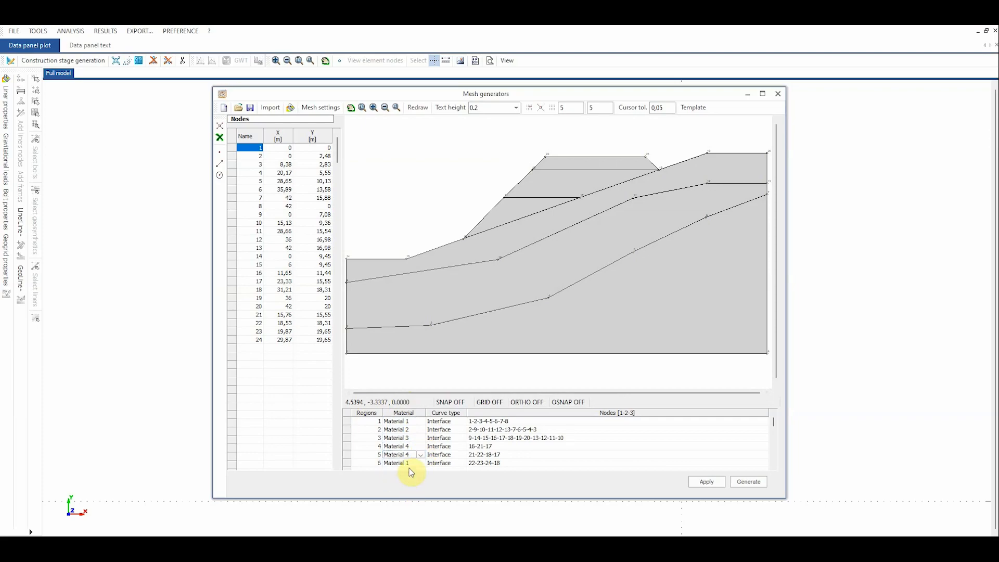
click(418, 462)
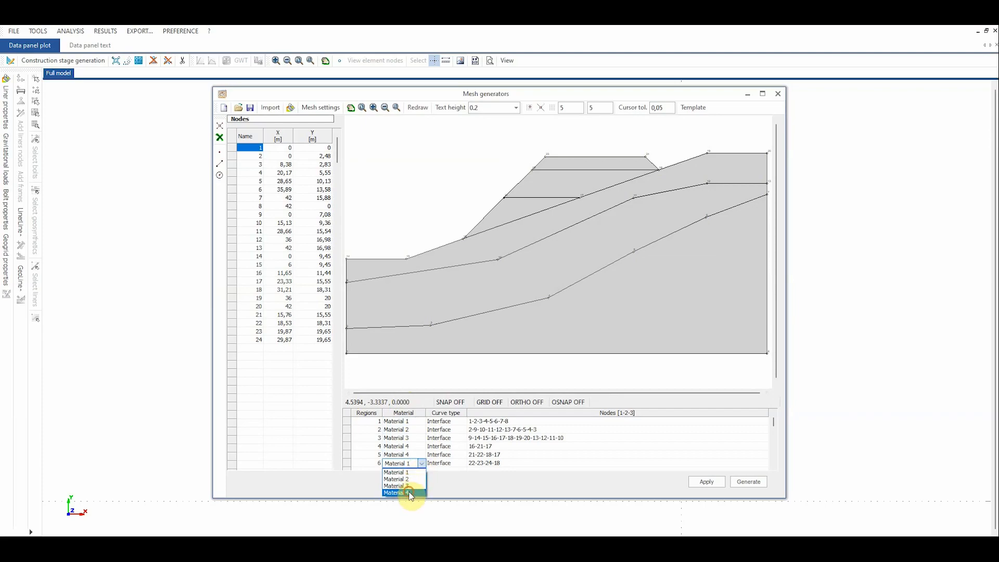
click(411, 492)
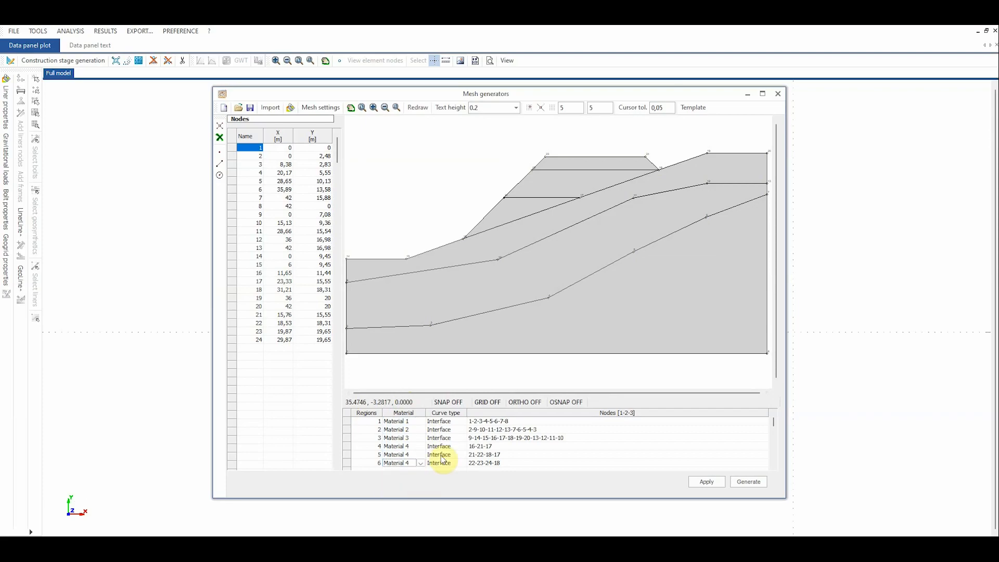
click(706, 481)
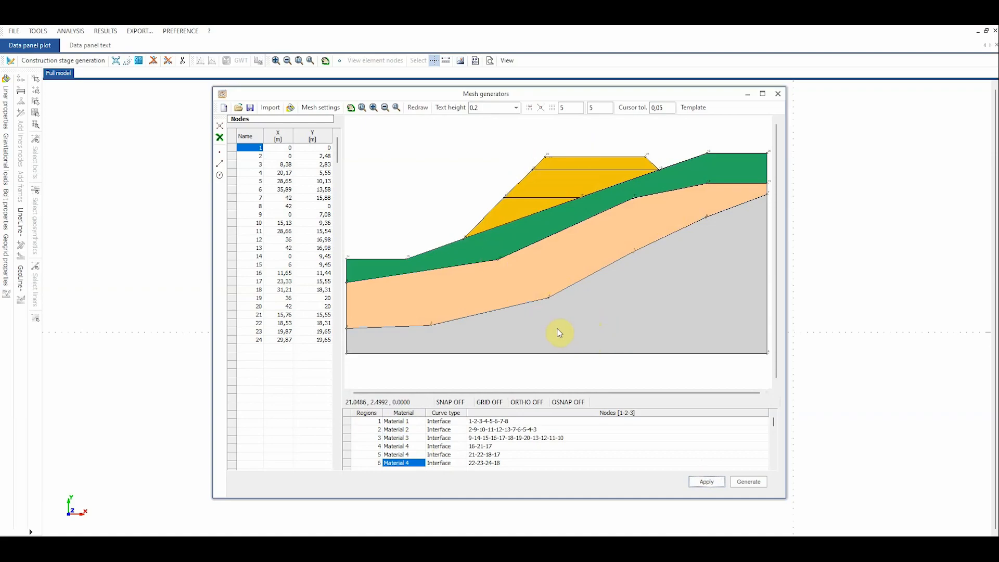
Accept the Graded triangular mesh setup with approximately 1000 elements, generate the mesh and close the bandwidth optimization
click(325, 109)
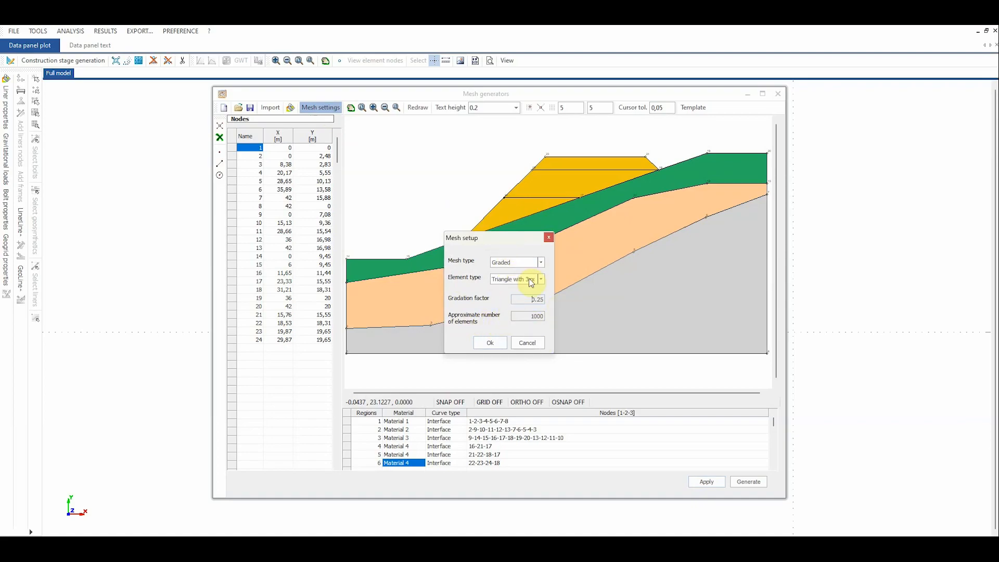
click(492, 345)
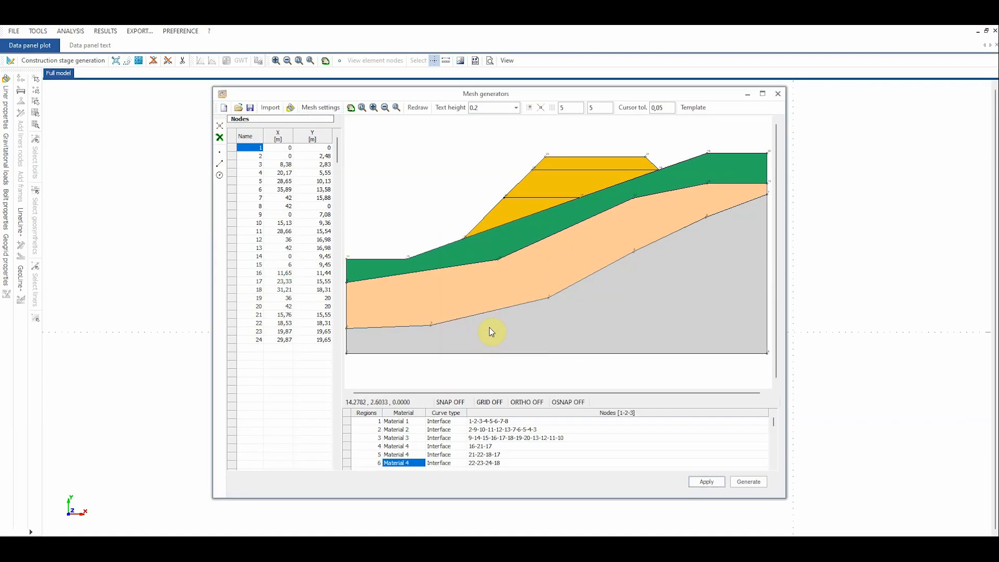
click(746, 484)
click(530, 319)
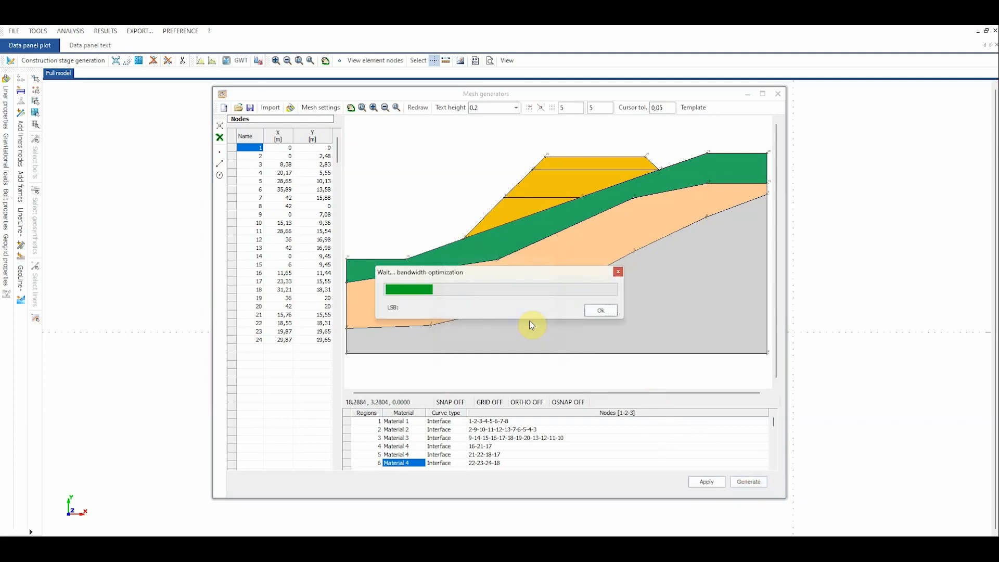
click(598, 311)
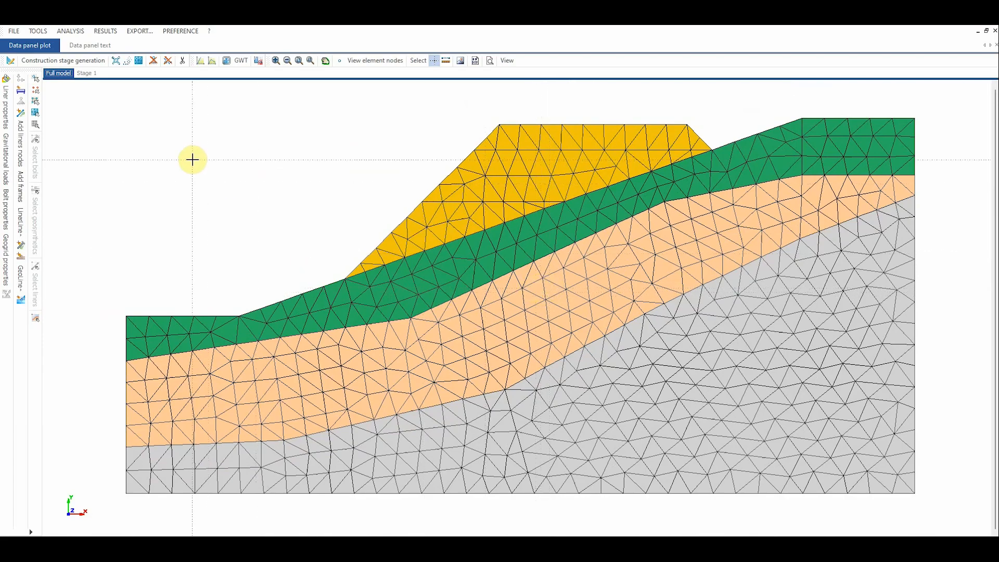
Refine the whole generated mesh into smaller triangles and accept the bandwidth computation
click(139, 61)
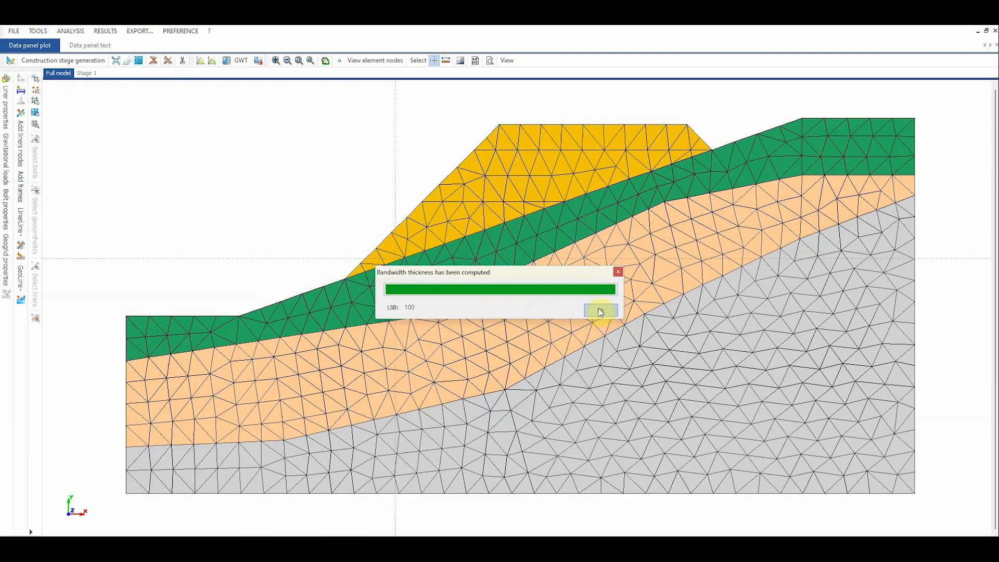
click(601, 311)
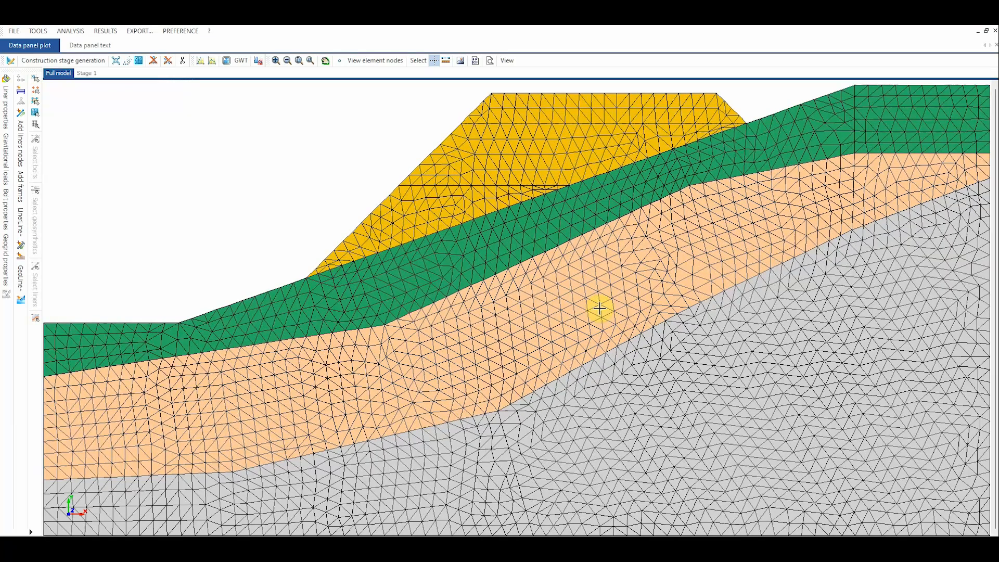
scroll(500, 285, down, 1)
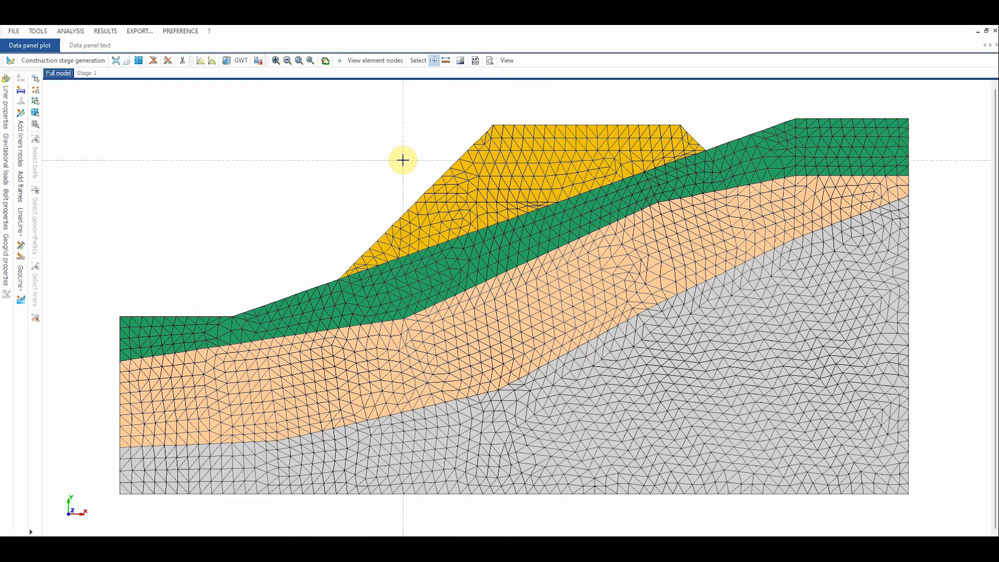
Open the construction stages and make regions 4, 5 and 6 inactive in Stage 1
click(78, 66)
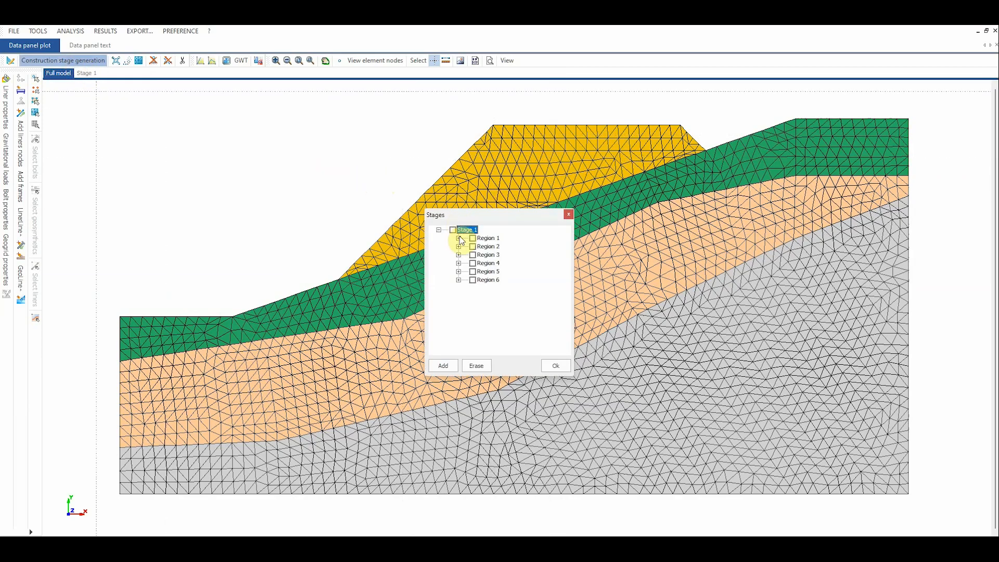
click(458, 264)
click(459, 297)
click(458, 329)
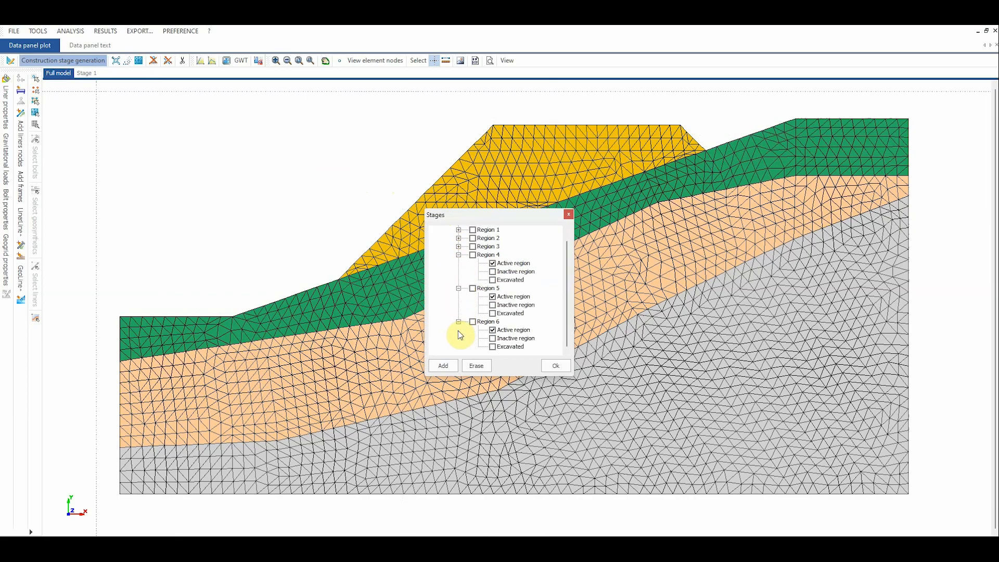
click(492, 272)
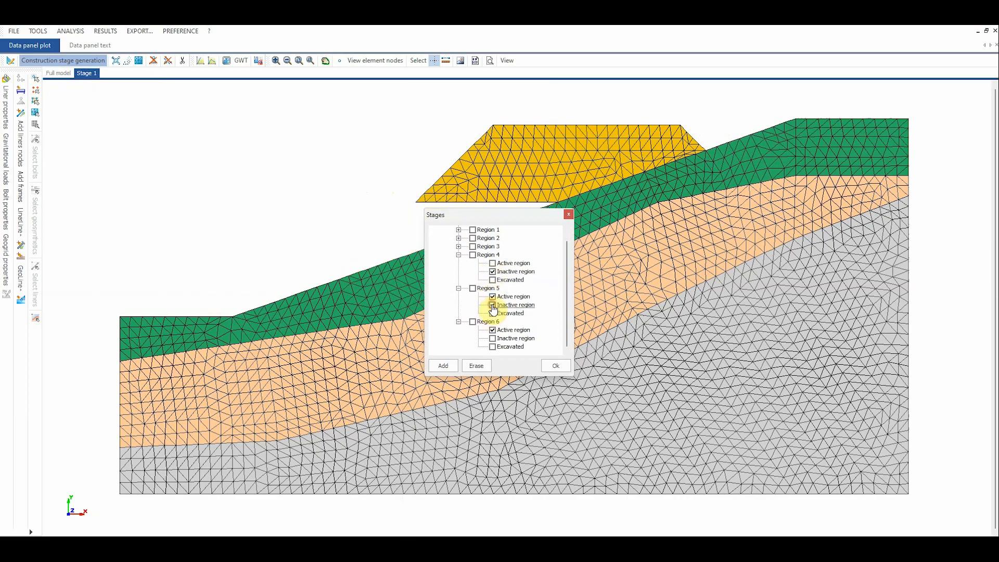
click(492, 305)
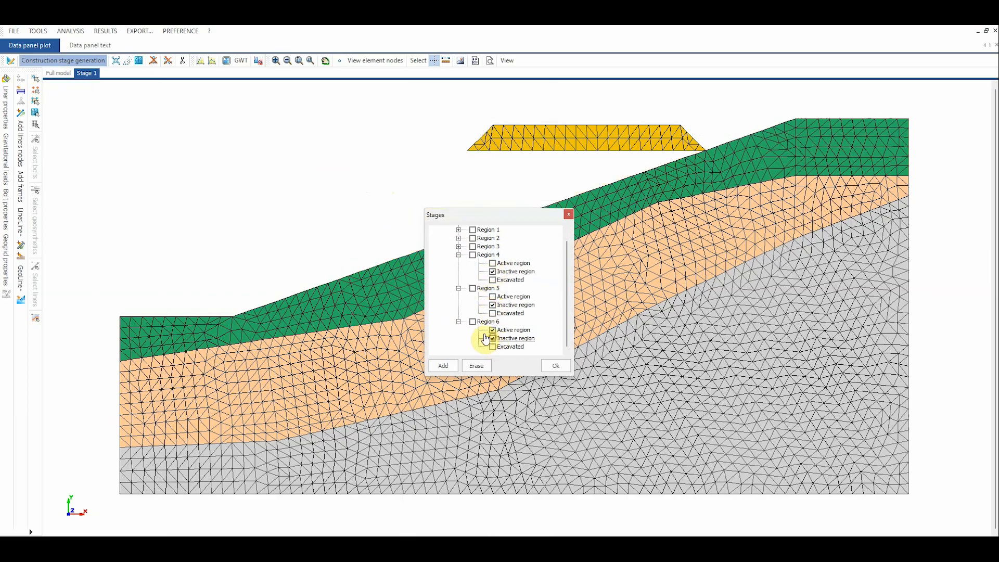
click(493, 339)
click(459, 322)
click(458, 297)
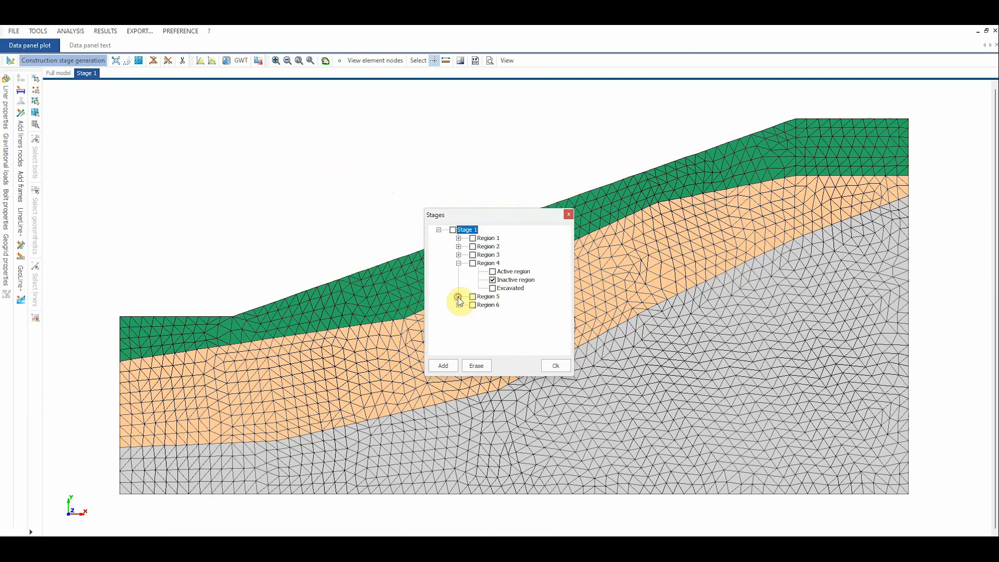
click(458, 263)
click(438, 229)
Add a second construction stage with region 4 active and regions 5 and 6 inactive
click(450, 368)
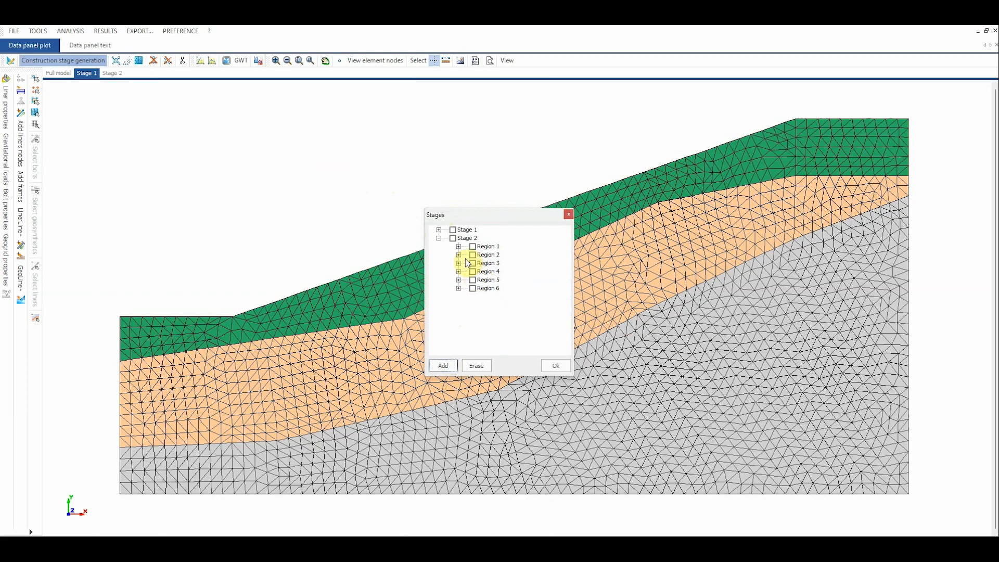
click(459, 271)
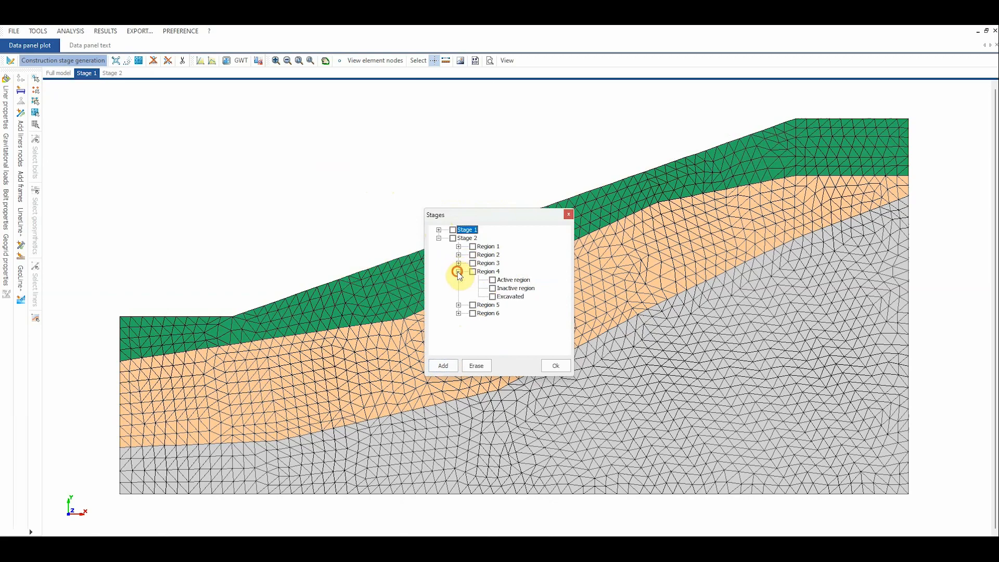
click(492, 281)
click(458, 305)
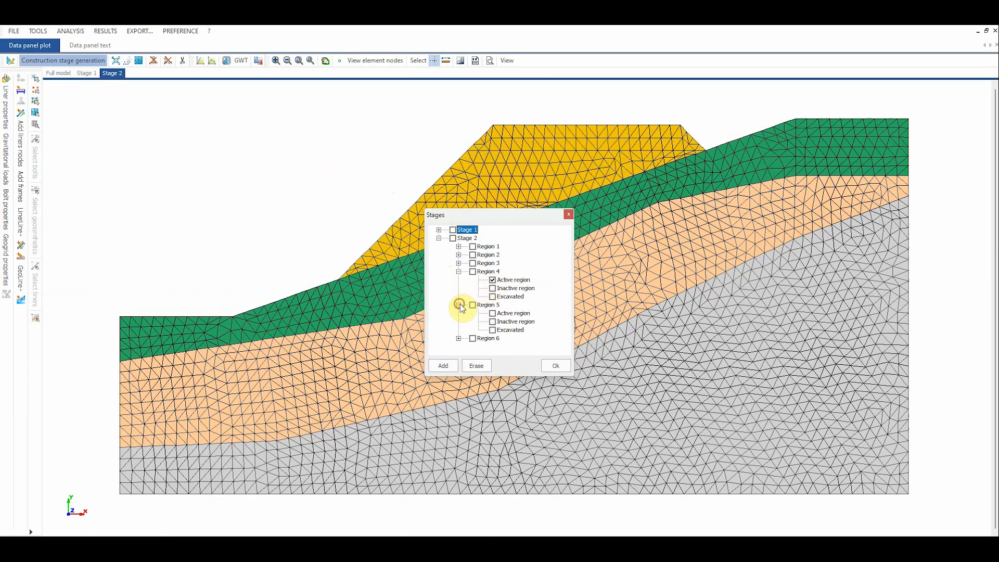
click(493, 322)
click(458, 338)
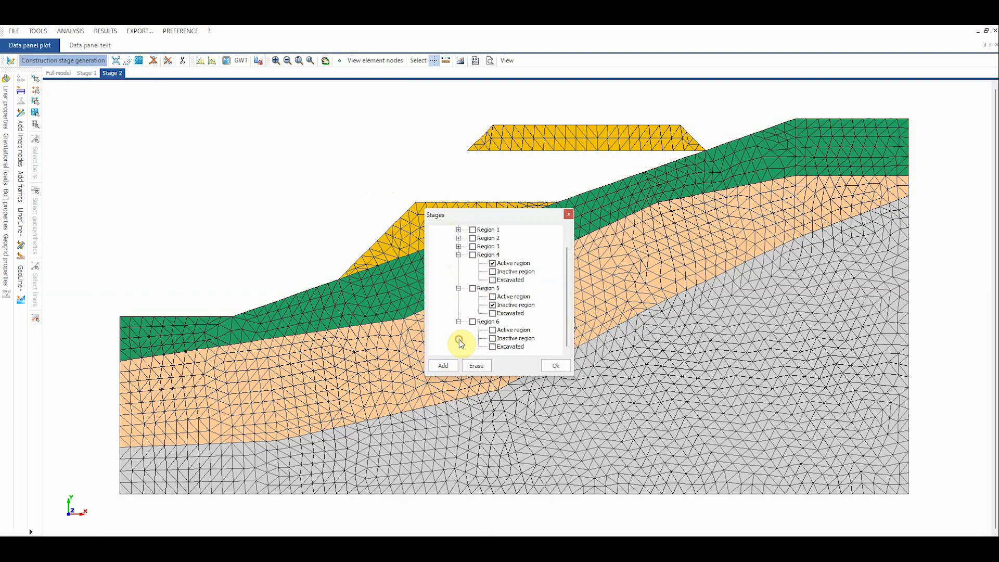
click(489, 339)
click(458, 321)
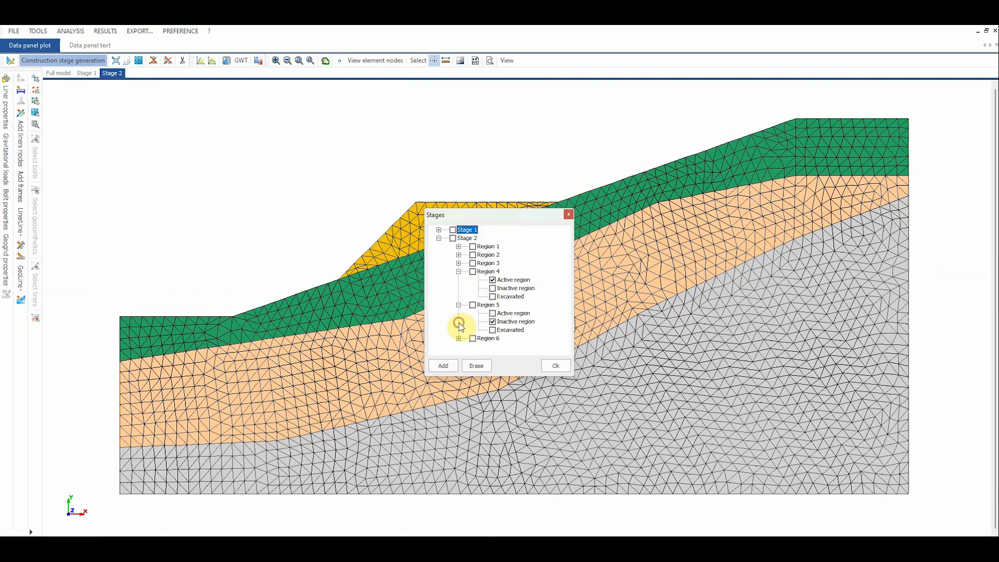
click(458, 305)
click(458, 272)
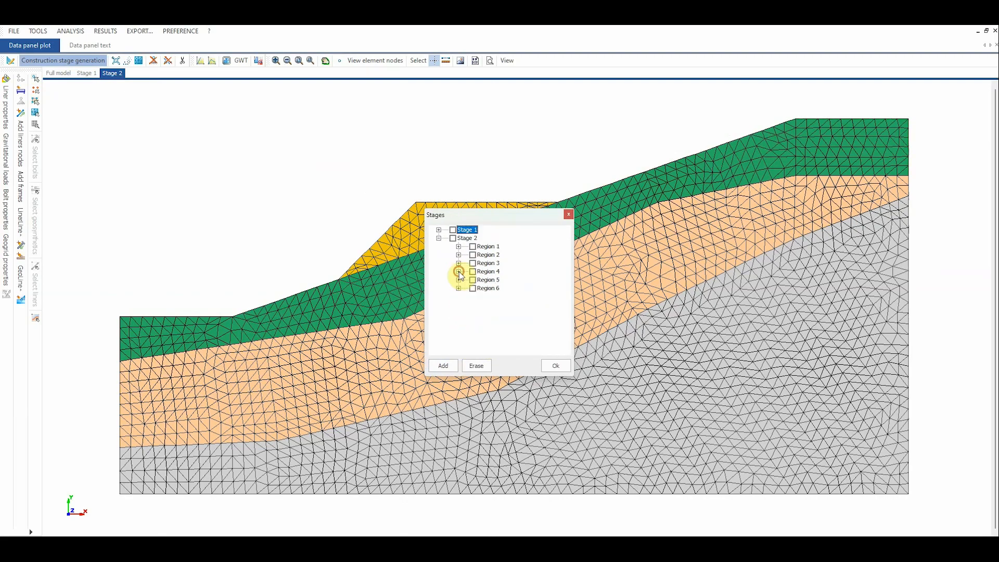
click(439, 240)
Add a third construction stage with region 5 active and region 6 inactive
click(449, 365)
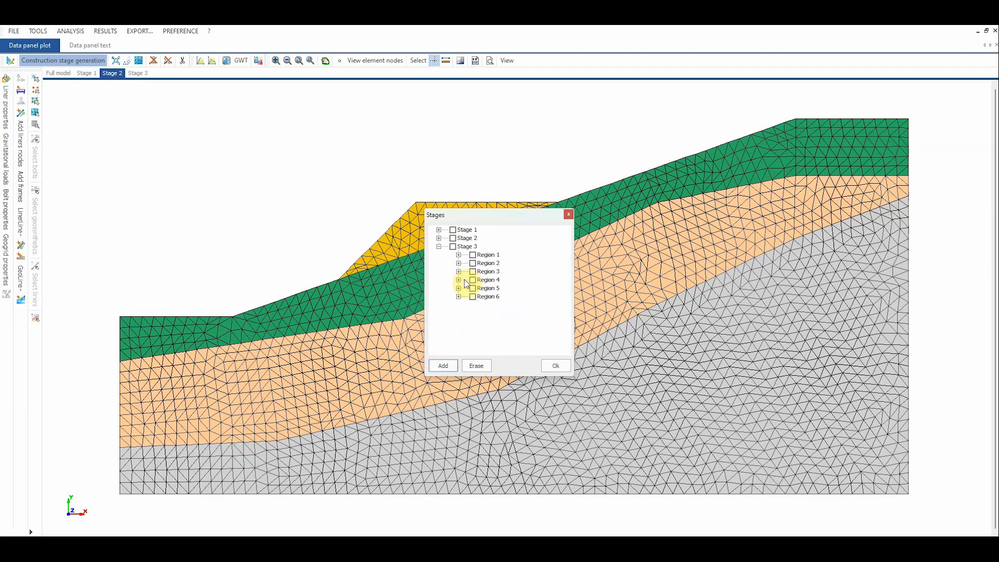
click(459, 288)
click(493, 297)
click(459, 321)
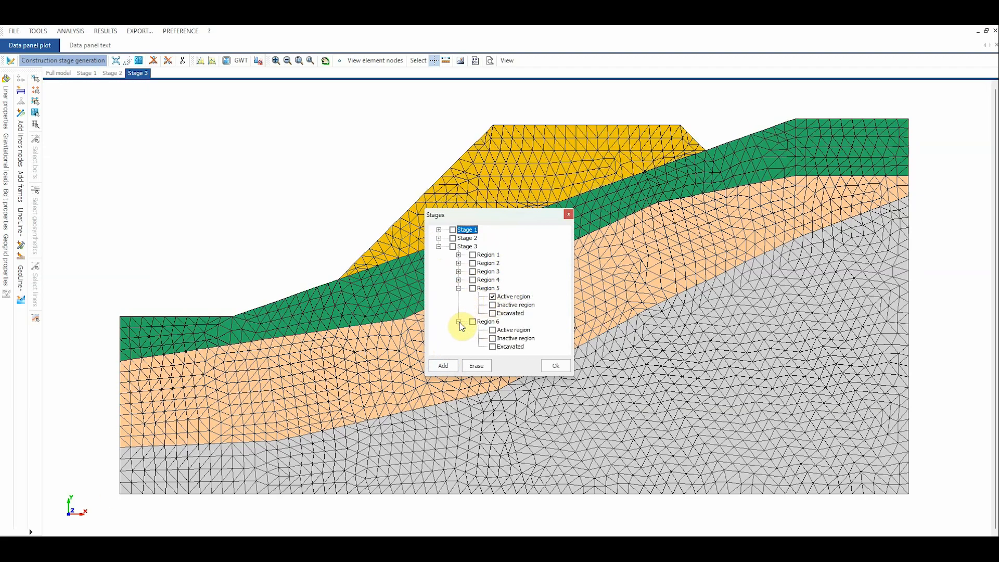
click(492, 339)
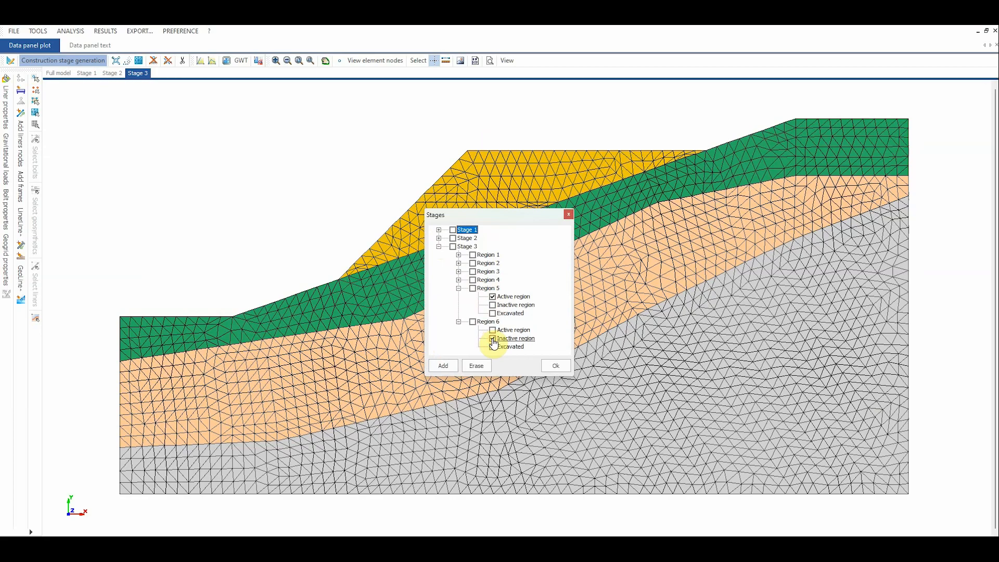
click(439, 247)
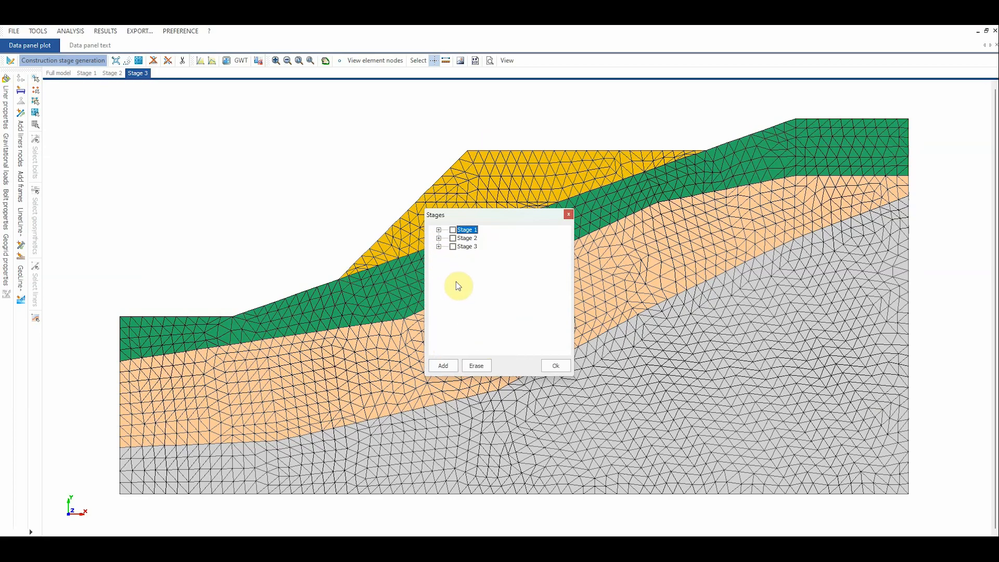
Add a fourth construction stage and make region 6 active in it
click(453, 367)
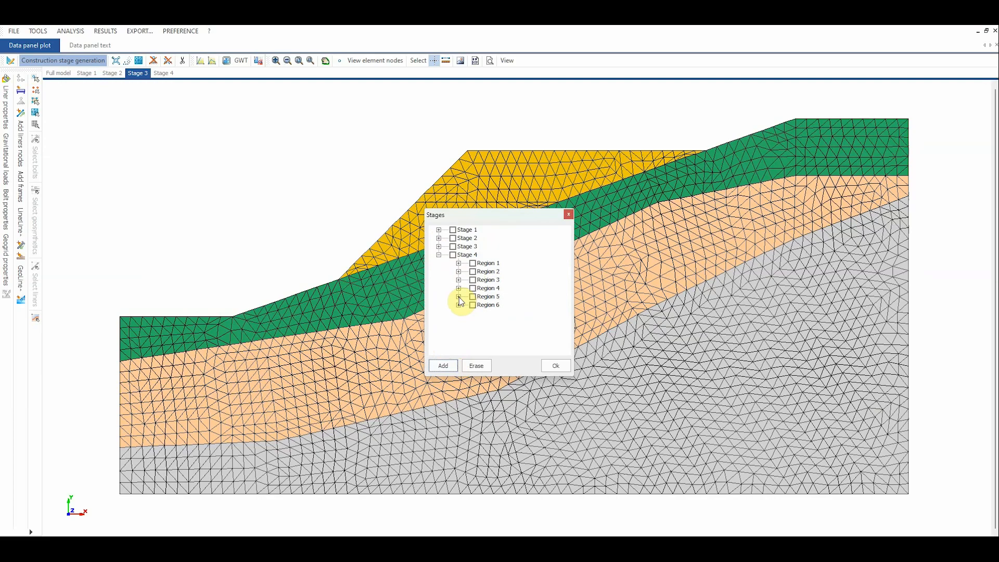
click(458, 296)
click(458, 297)
click(458, 305)
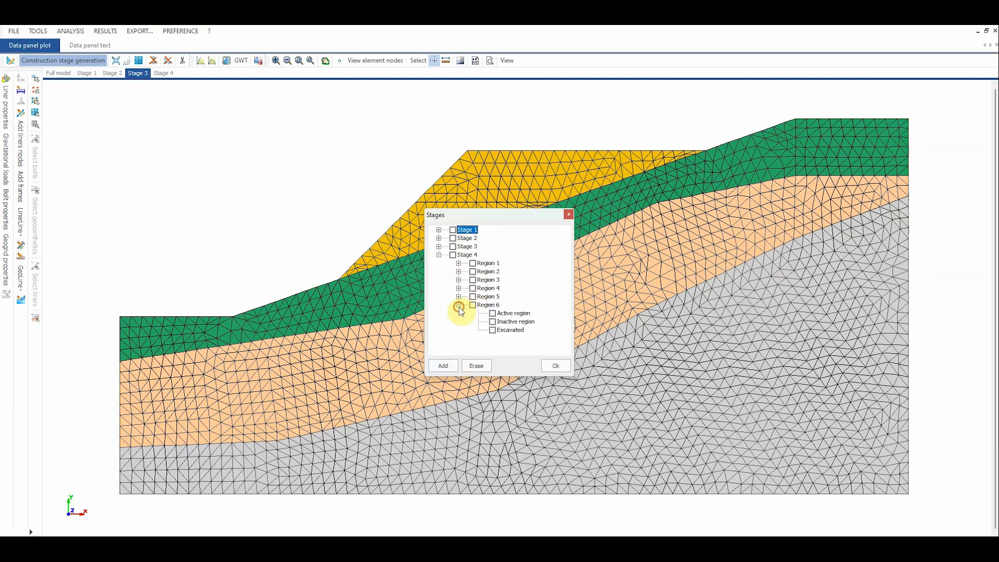
click(493, 314)
click(438, 254)
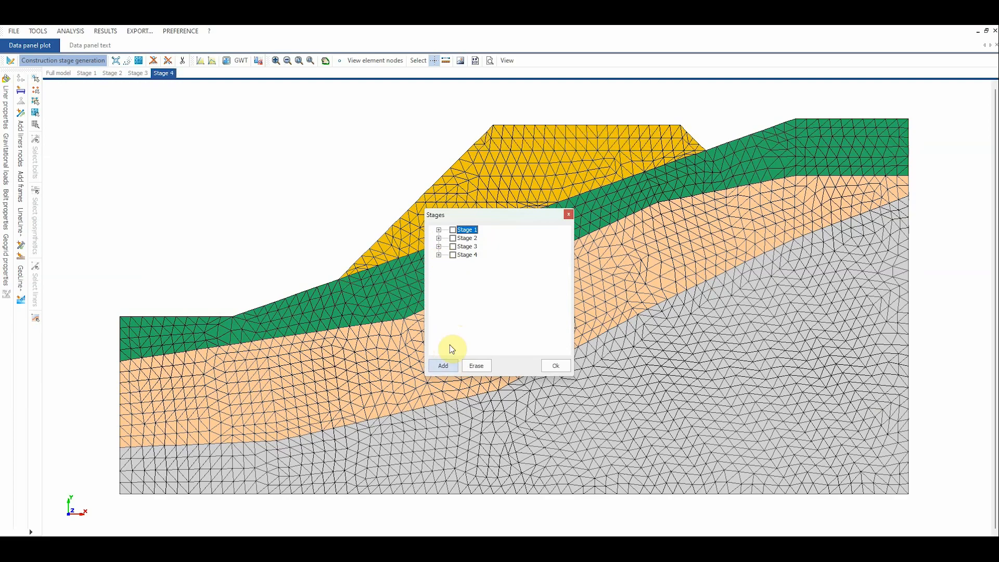
Add a fifth construction stage without changing any region states, and accept the stage definitions
click(445, 364)
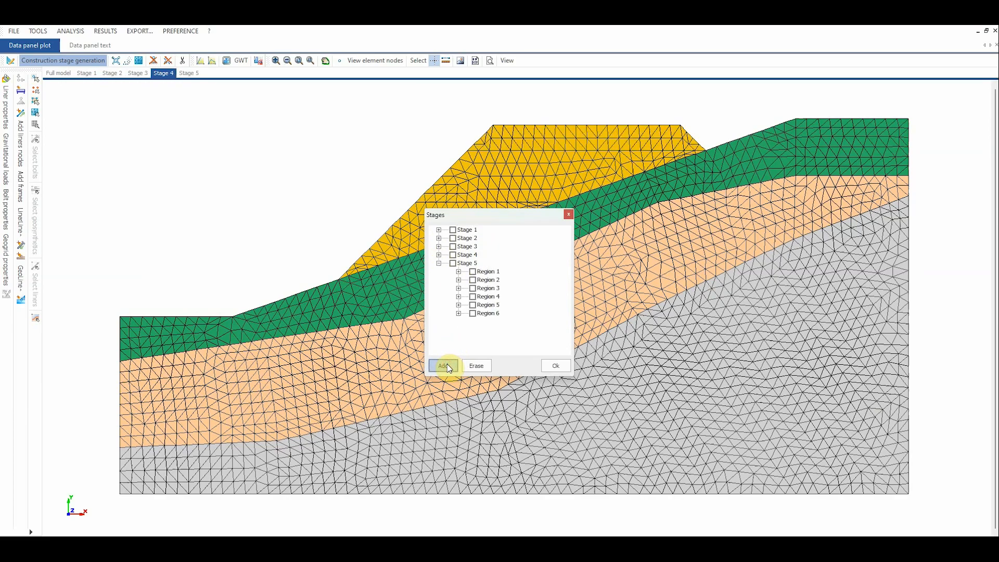
click(438, 262)
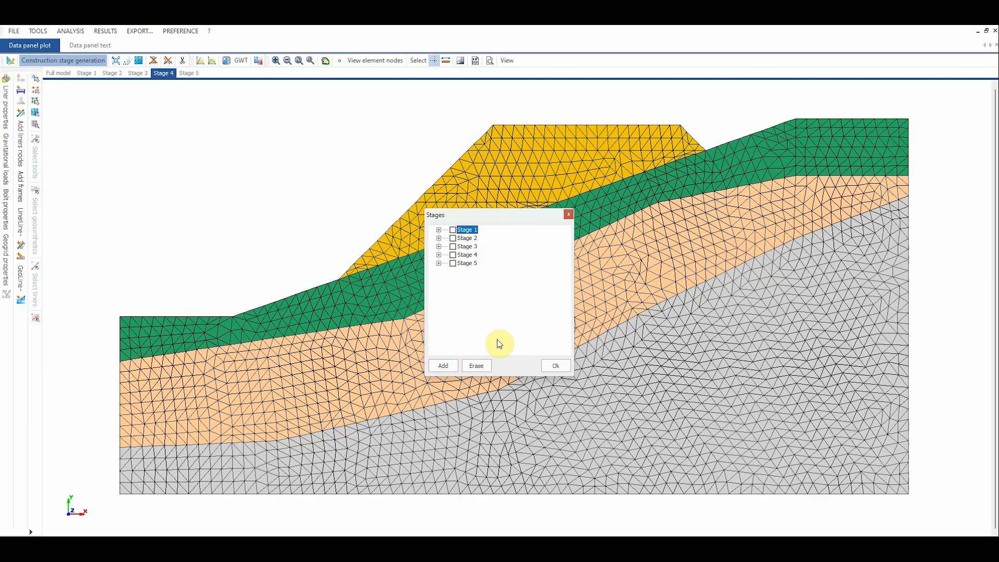
click(552, 364)
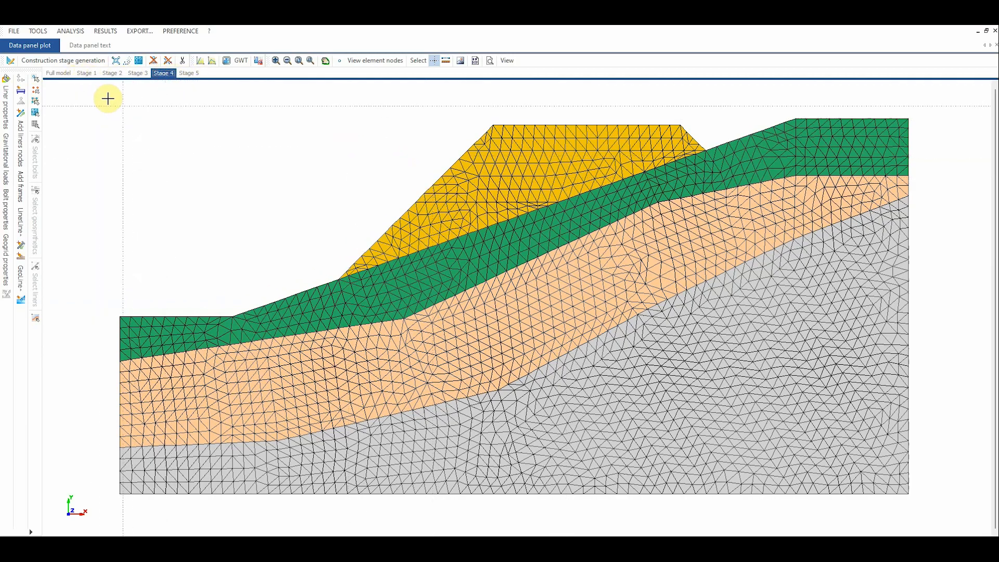
Review the geometry of the full model and of Stages 1 to 4, returning to the full model
click(70, 73)
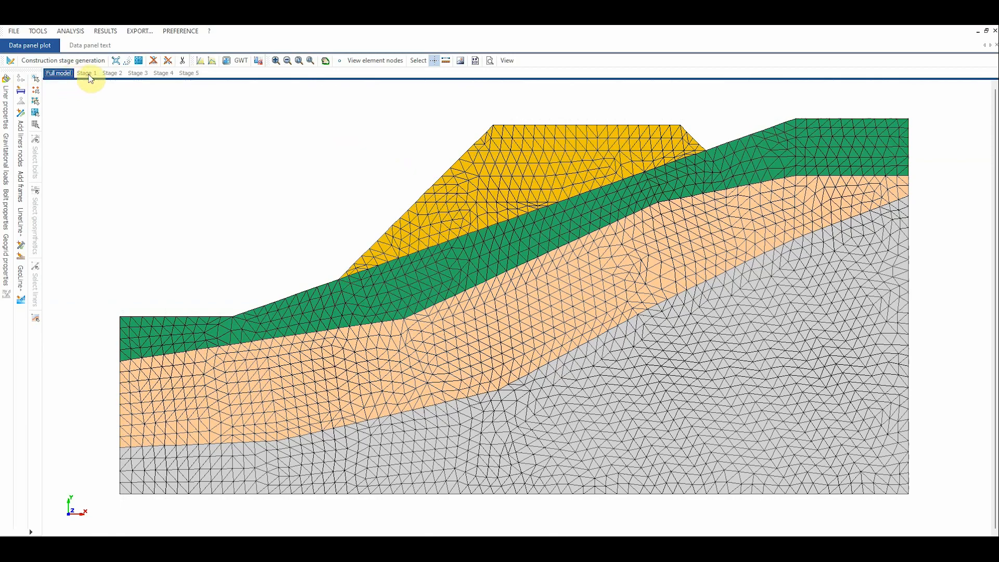
click(90, 76)
click(113, 76)
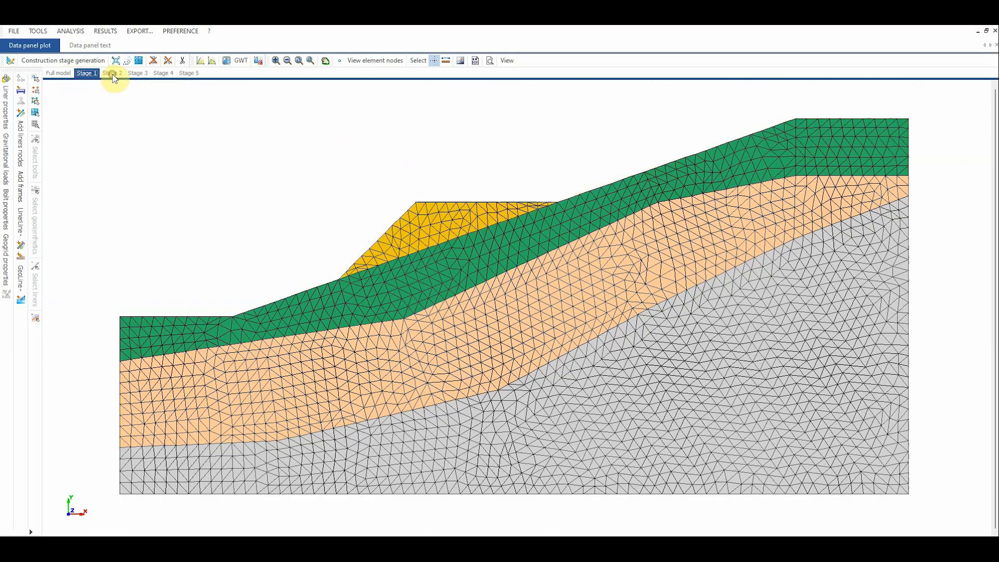
click(136, 74)
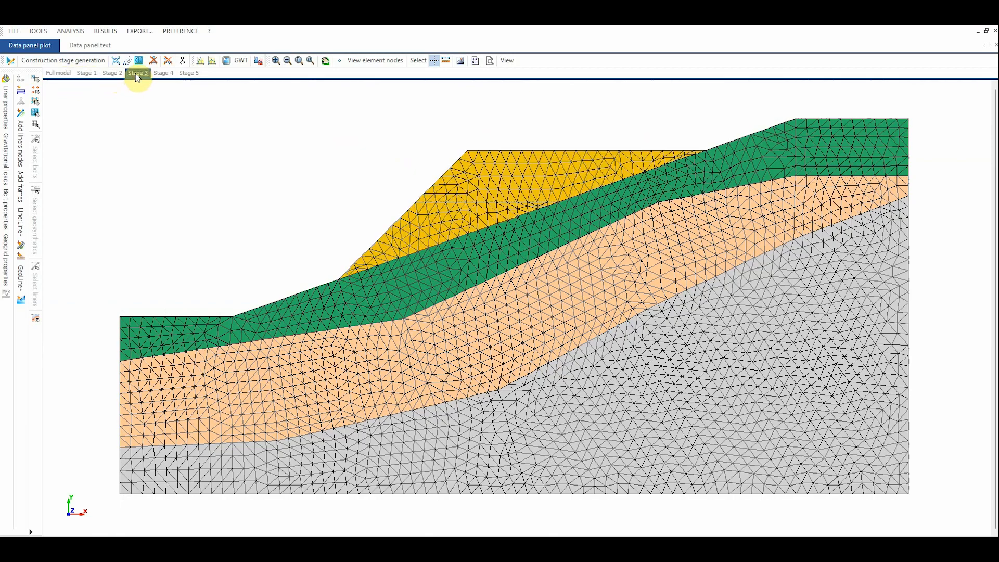
click(167, 74)
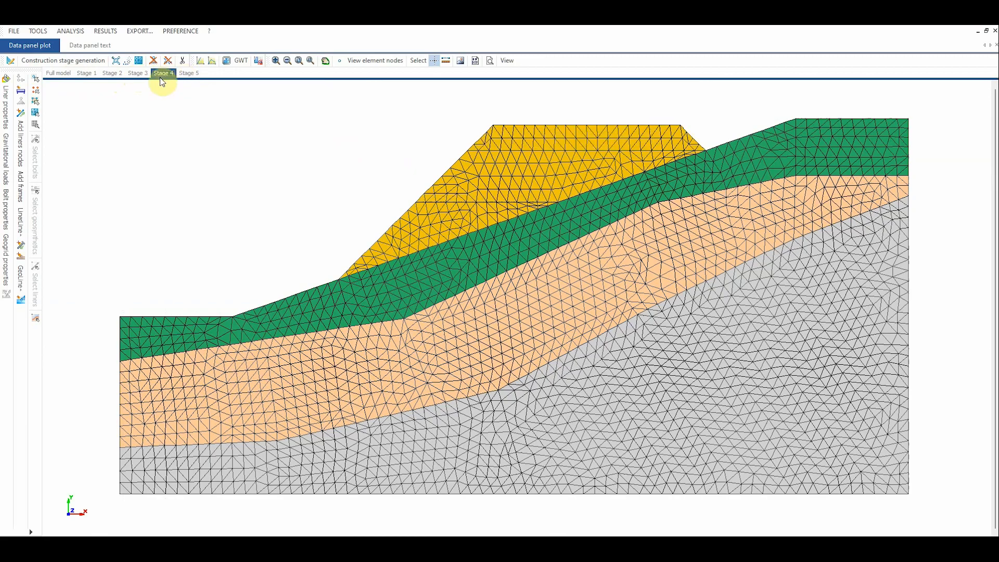
click(65, 74)
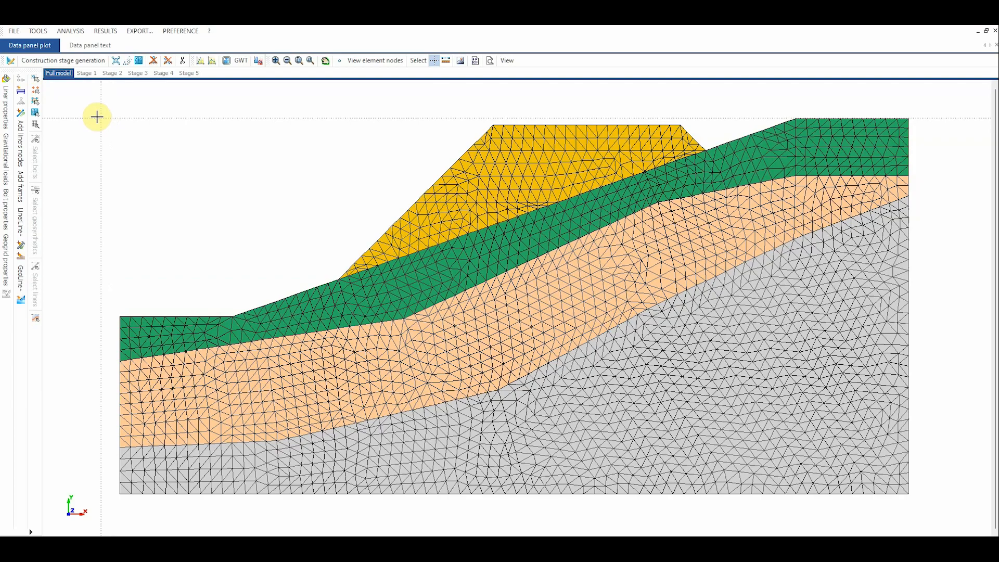
Fix the nodes on both vertical side boundaries of the full model in the X-direction only for stages 1 to 5
click(36, 90)
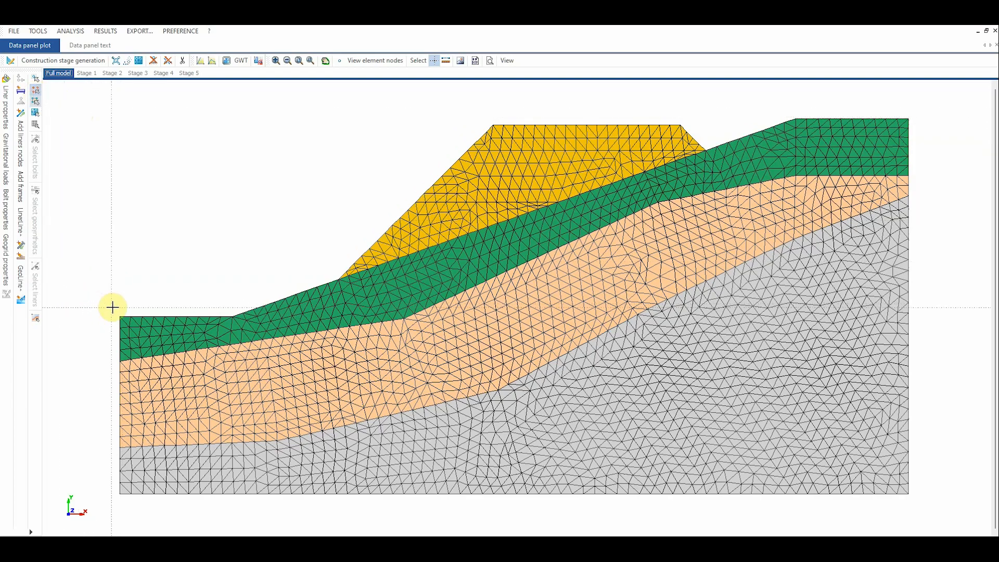
drag(113, 307, 121, 489)
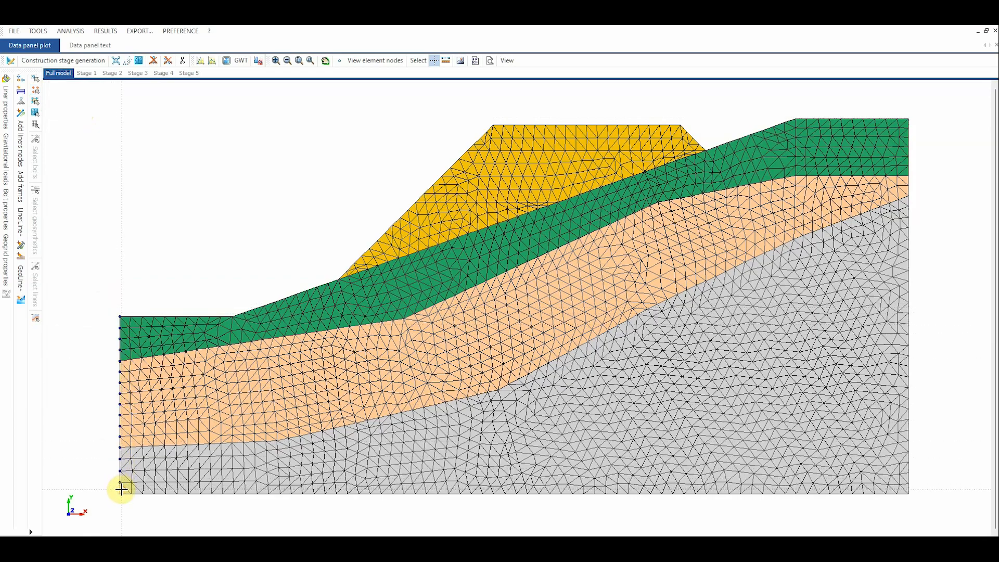
click(35, 89)
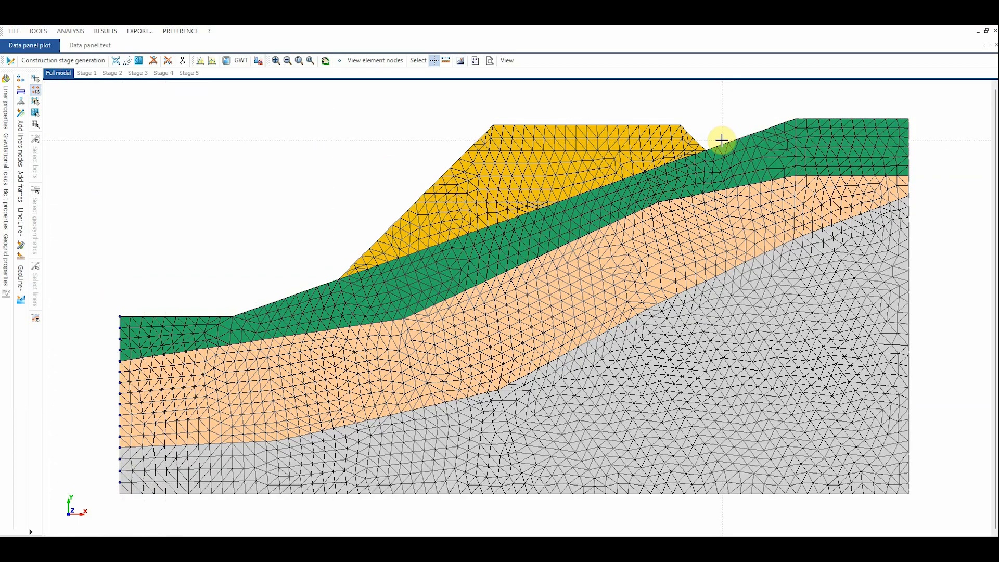
drag(906, 113, 927, 487)
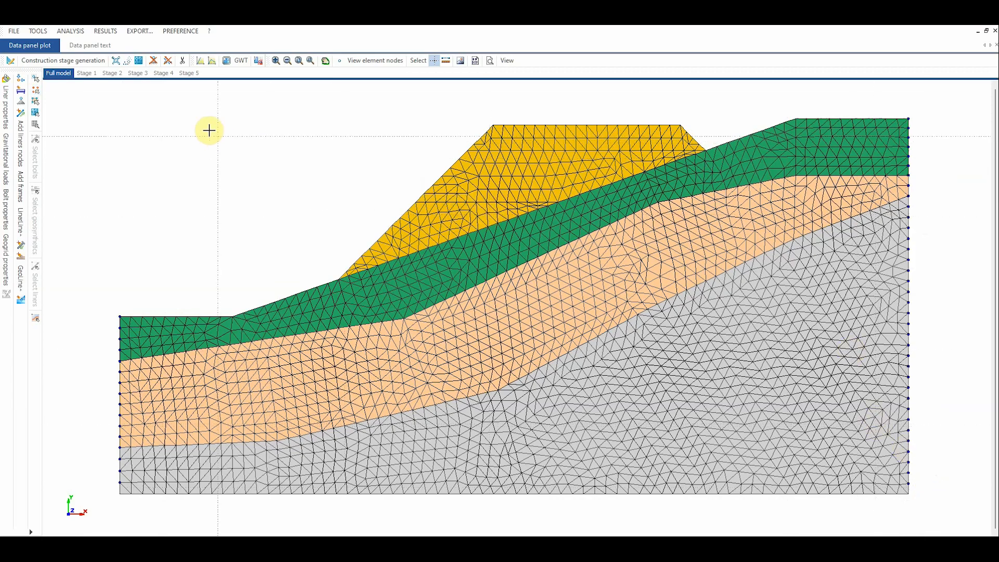
click(21, 103)
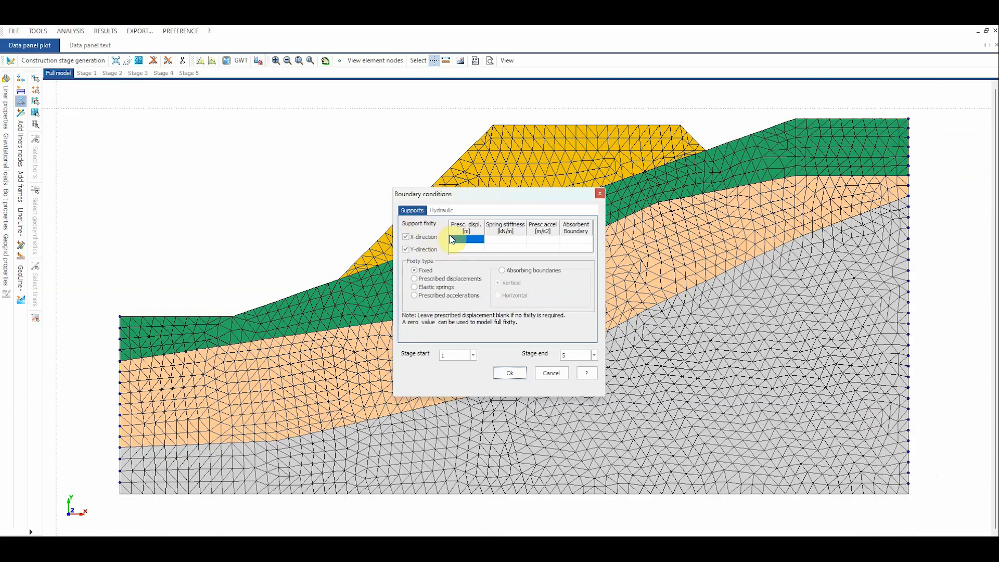
click(406, 252)
click(513, 373)
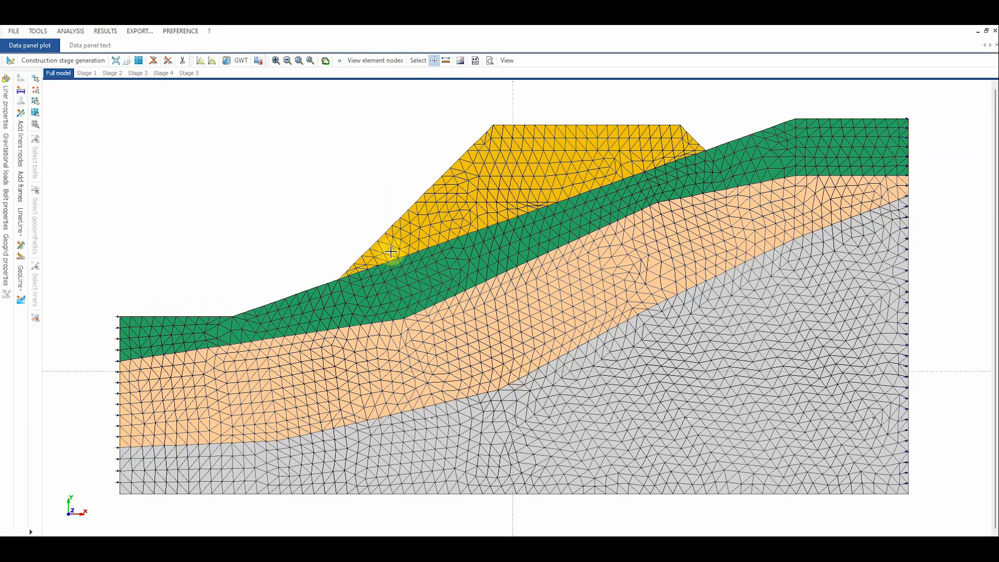
Fix all nodes along the base of the model in both the X- and Y-directions for stages 1 to 5
click(36, 90)
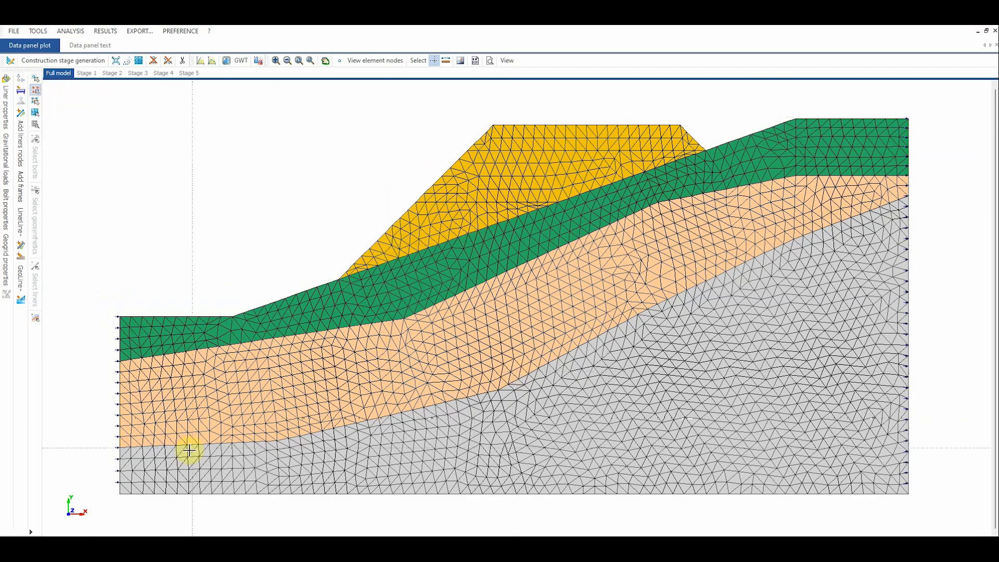
drag(116, 492, 921, 505)
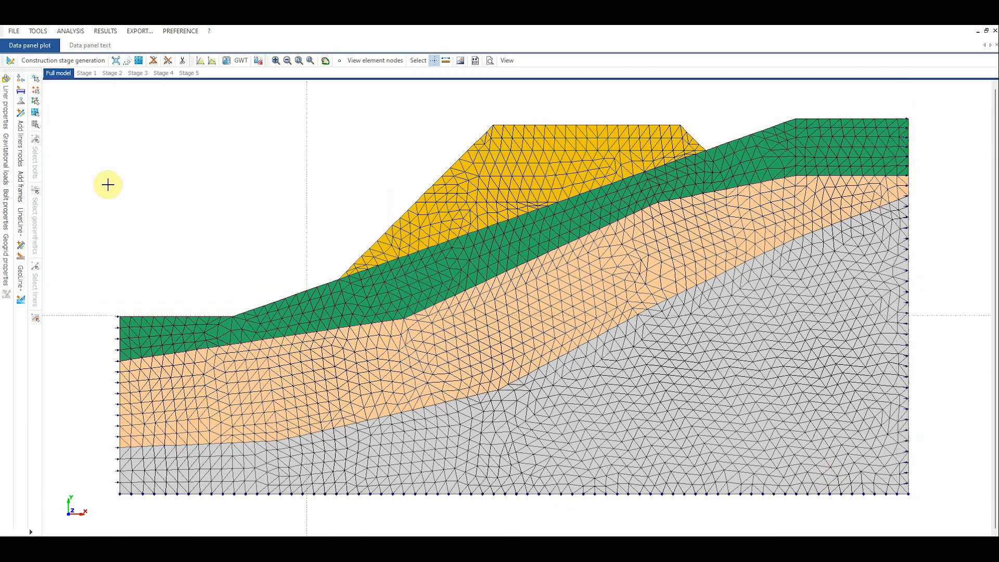
click(21, 101)
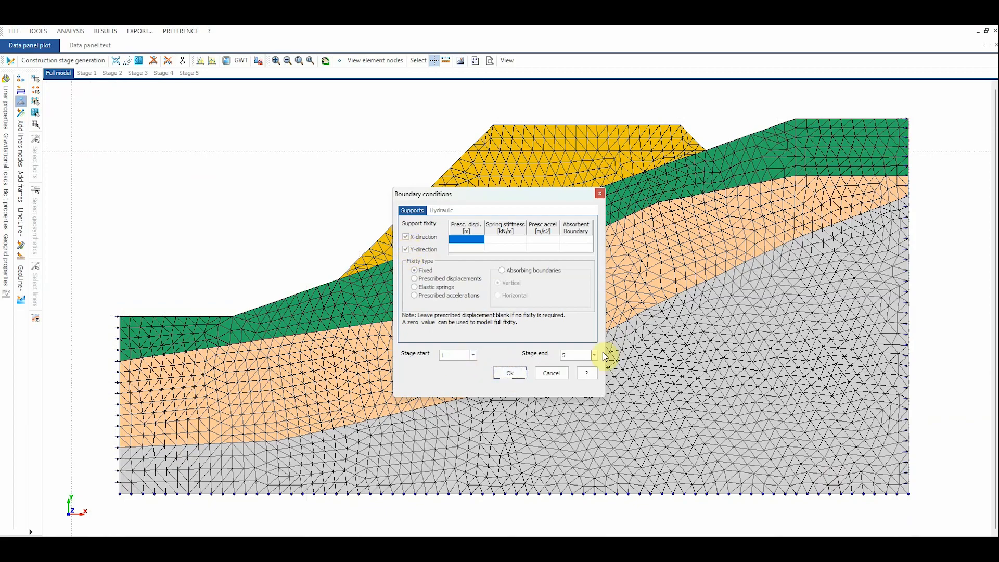
click(511, 374)
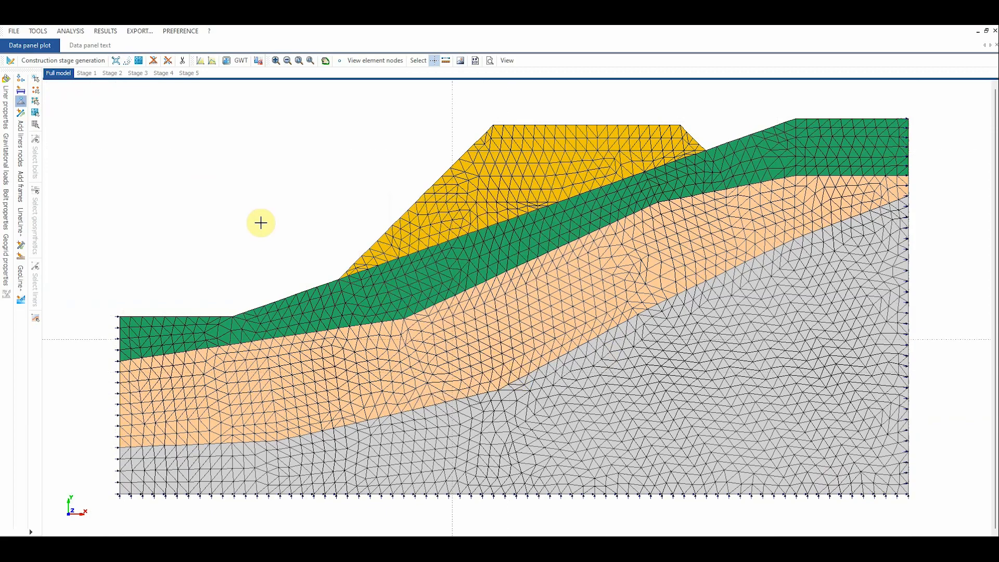
Apply a distributed load between the two ends of the embankment crest with q1 20 and q2 30 kN/m², acting only in stage 5
click(21, 94)
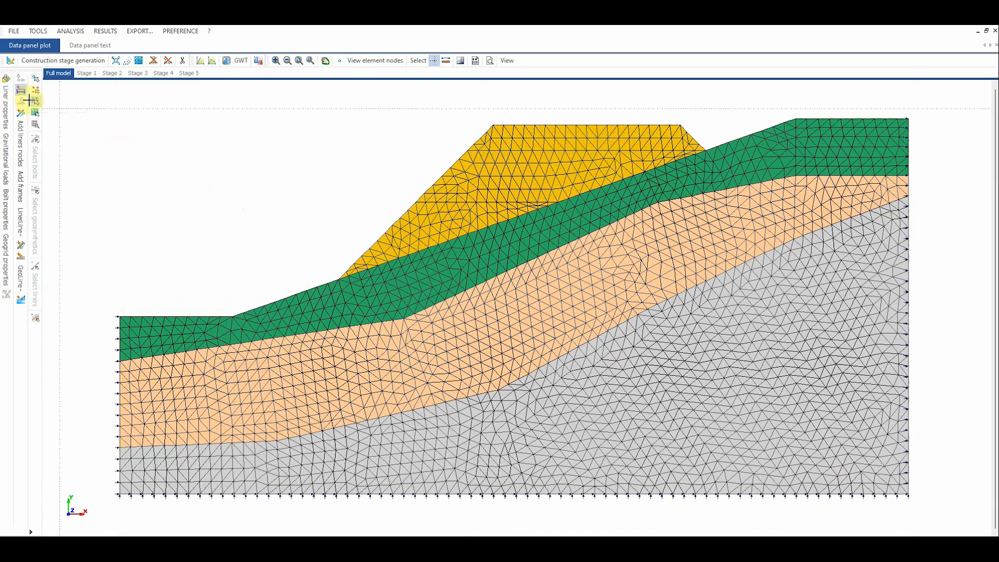
click(518, 111)
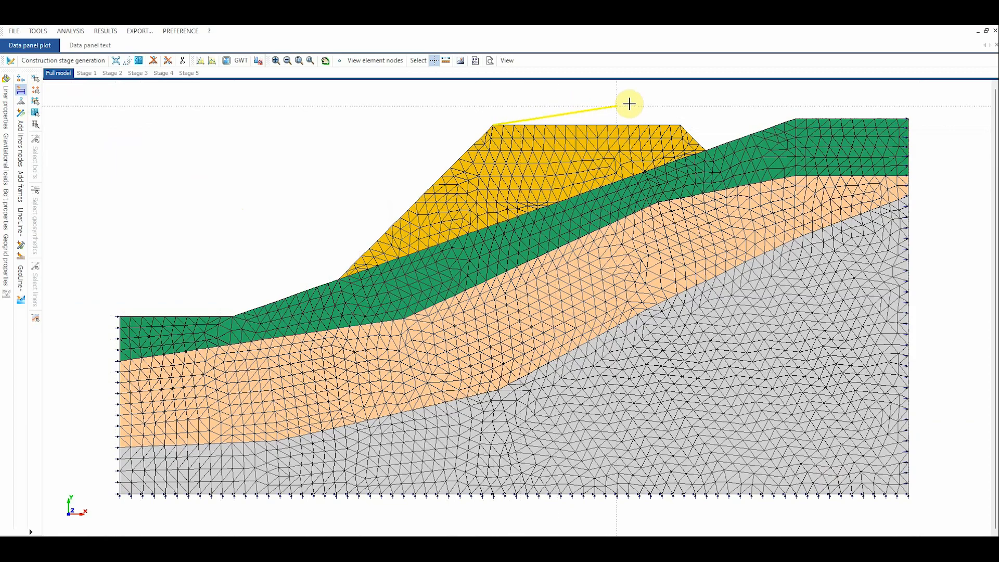
click(679, 125)
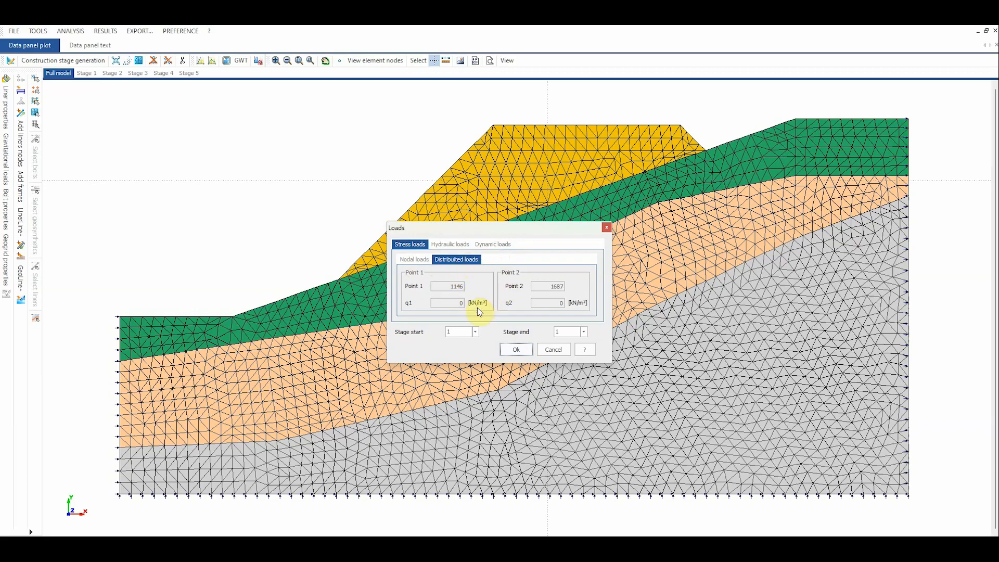
click(450, 303)
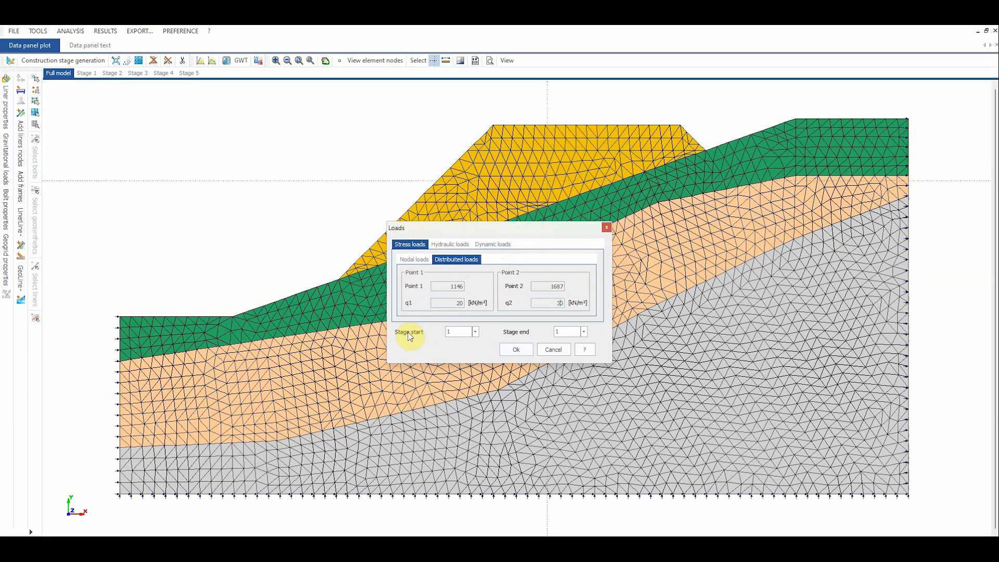
click(475, 332)
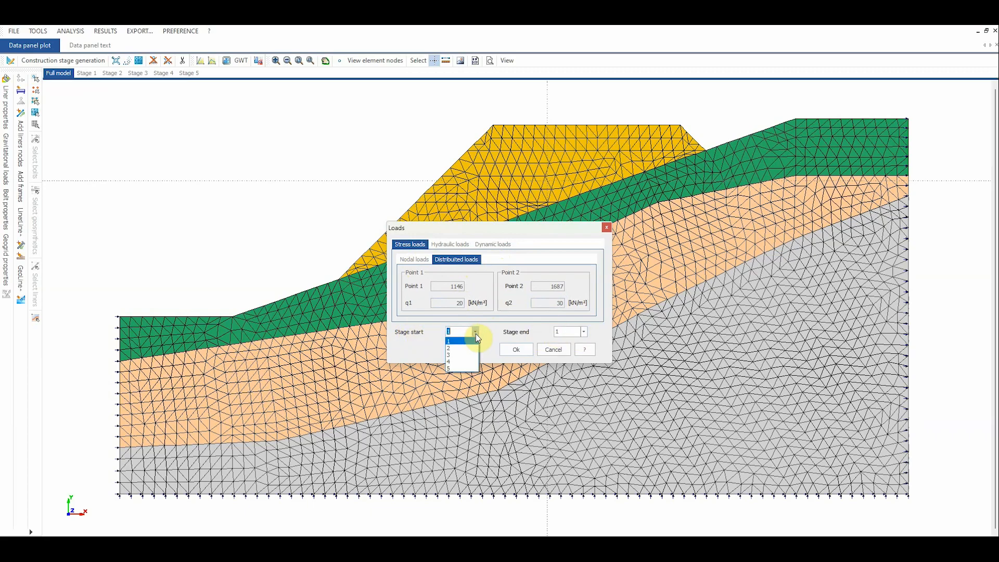
click(449, 368)
click(584, 331)
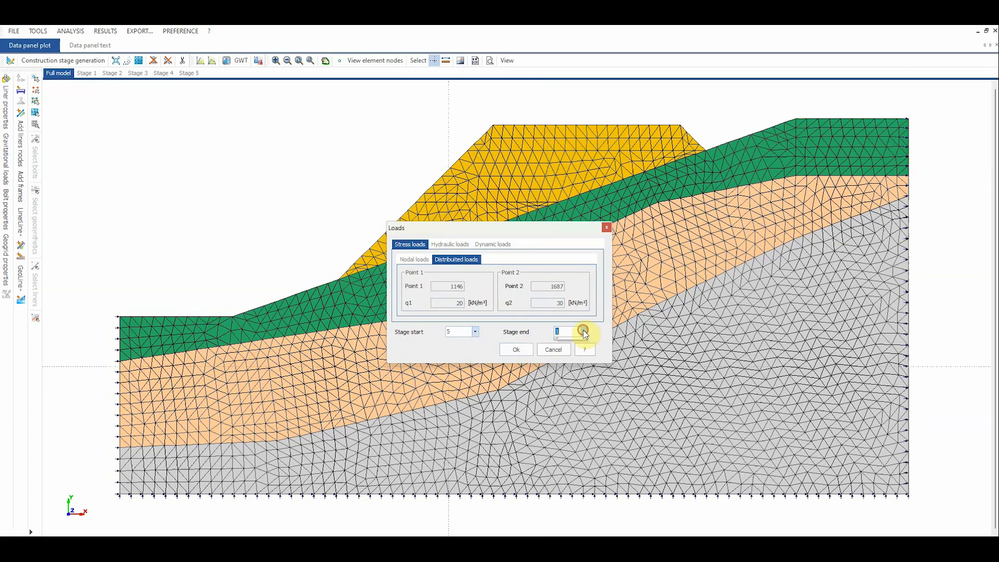
click(562, 369)
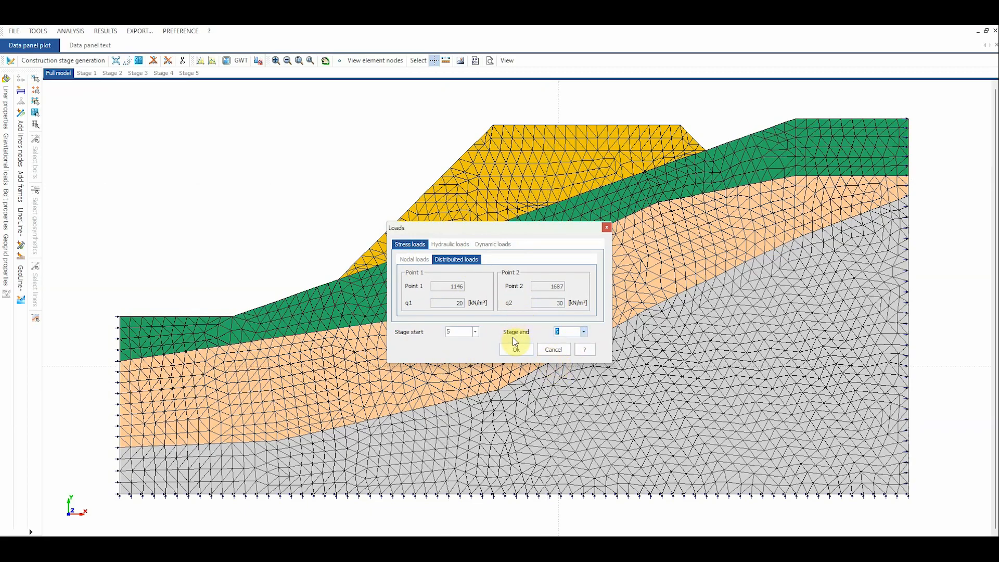
click(521, 350)
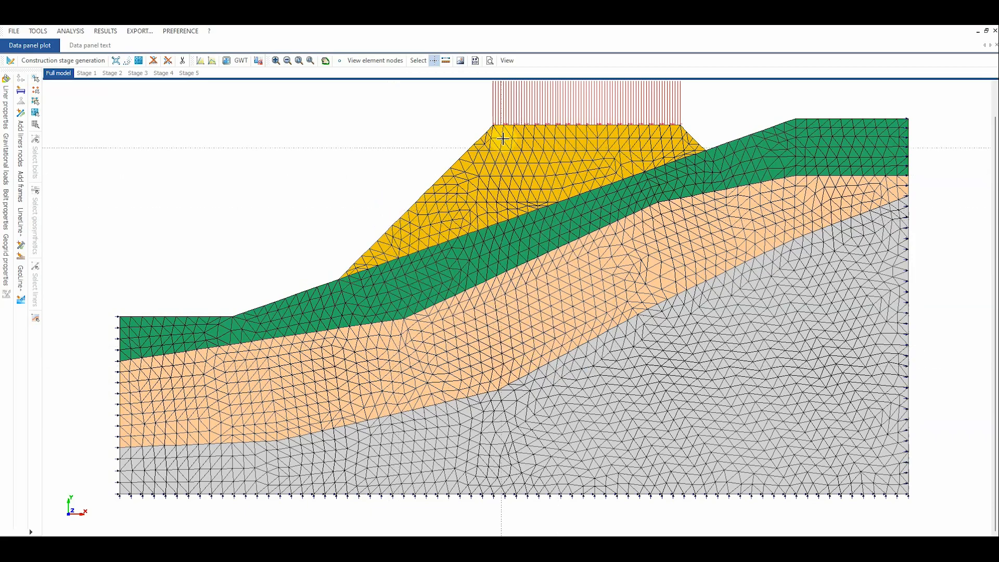
Check the crest load display in Stage 5, the full model, Stage 4 and Stage 3, ending on the full model
scroll(556, 159, down, 1)
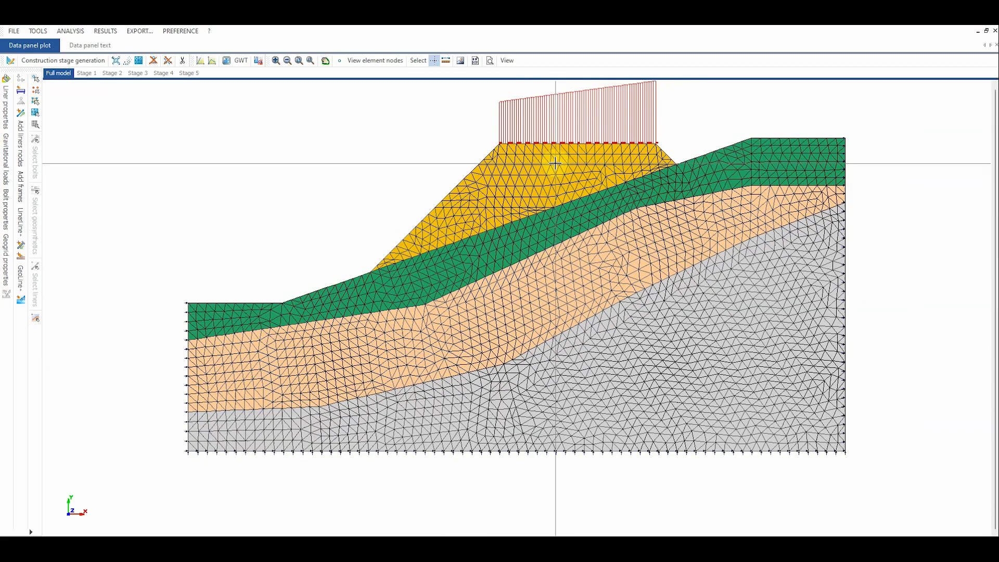
click(191, 75)
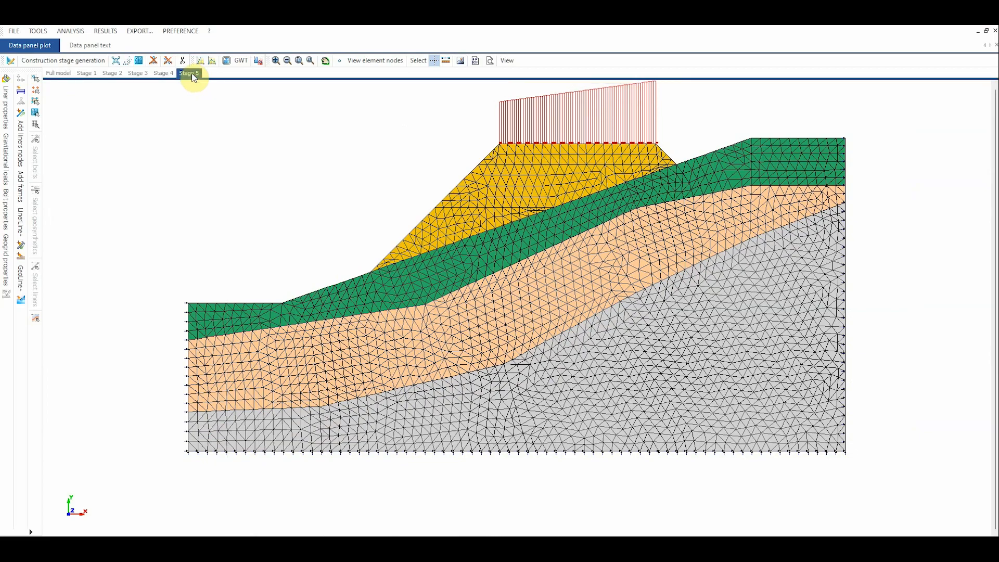
click(61, 74)
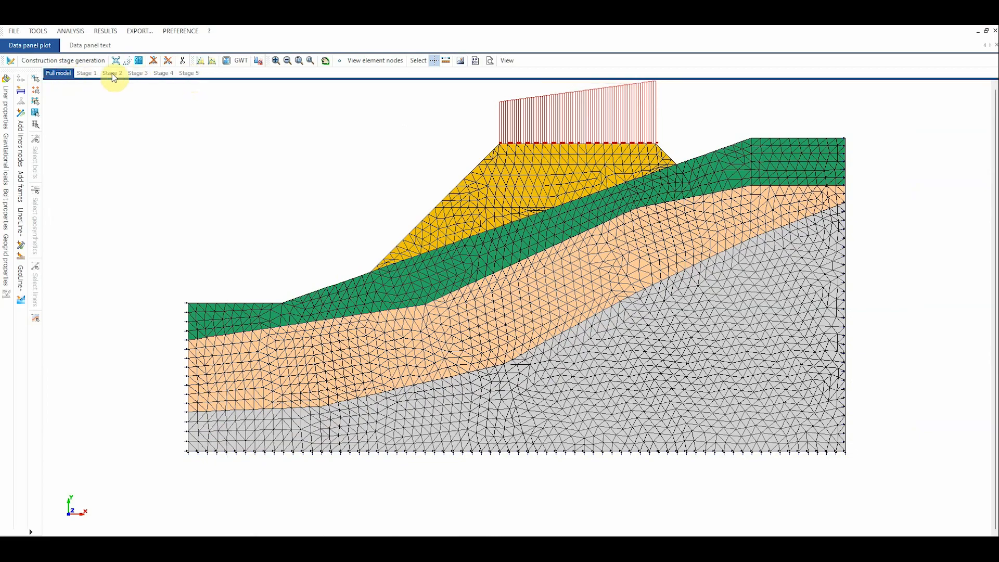
click(161, 74)
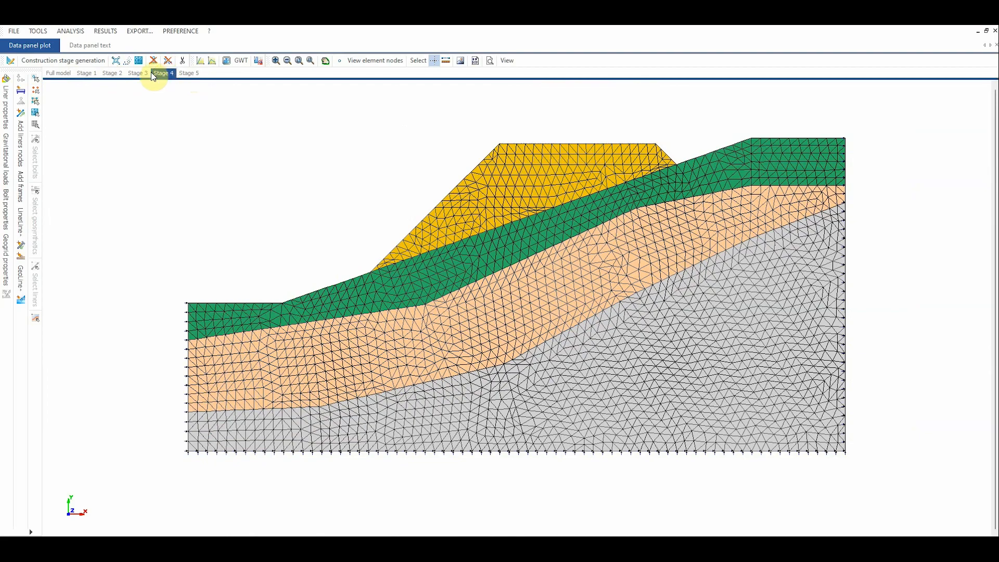
click(138, 74)
click(66, 74)
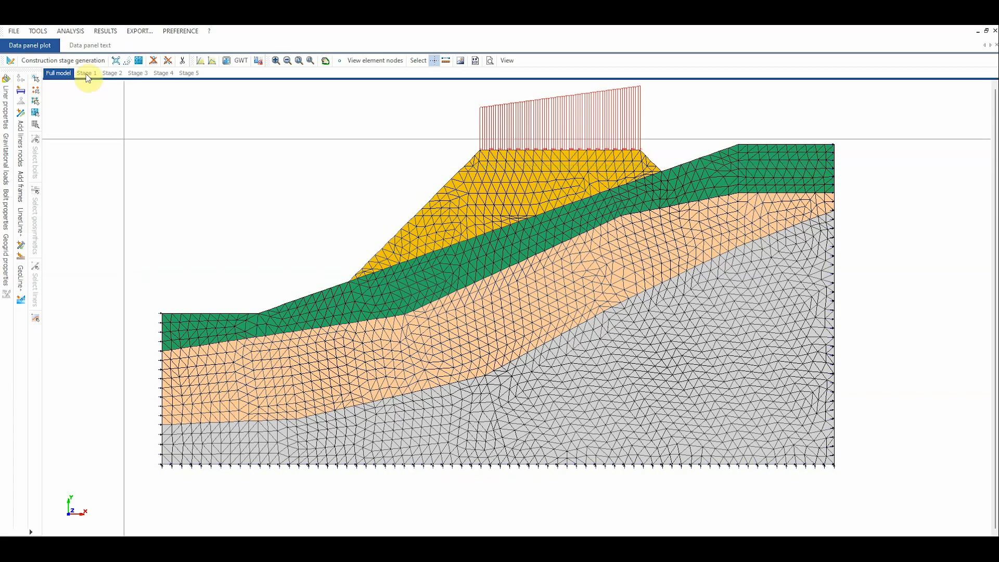
In the gravitational loads table, turn gravity off (No) for Region1 in stages 2 to 5
click(83, 45)
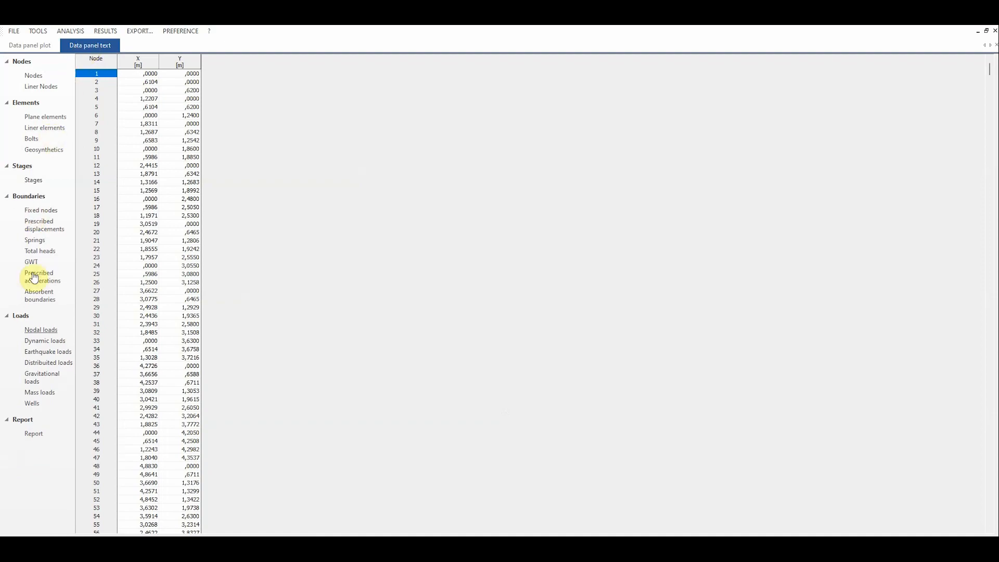
click(32, 376)
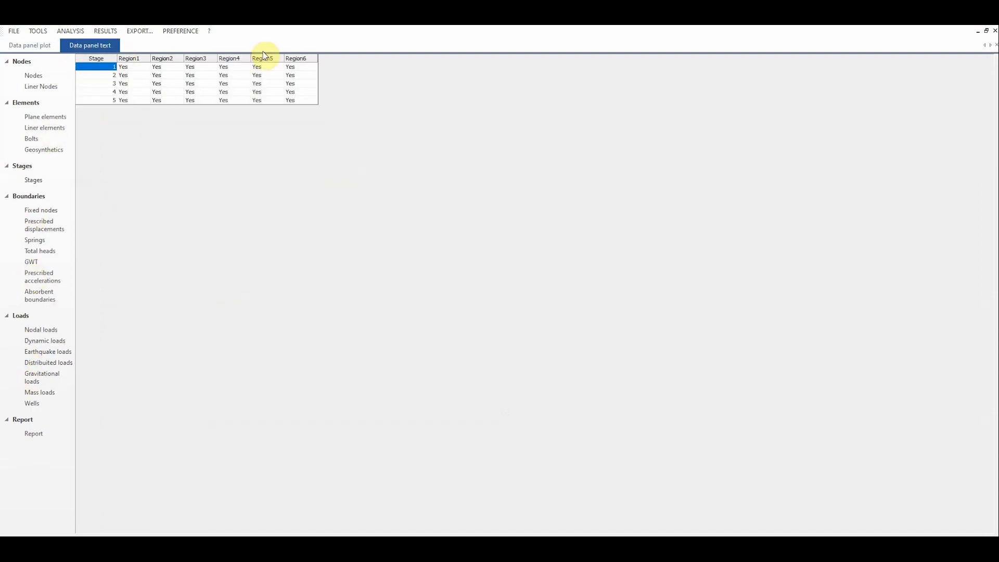
drag(100, 83, 116, 118)
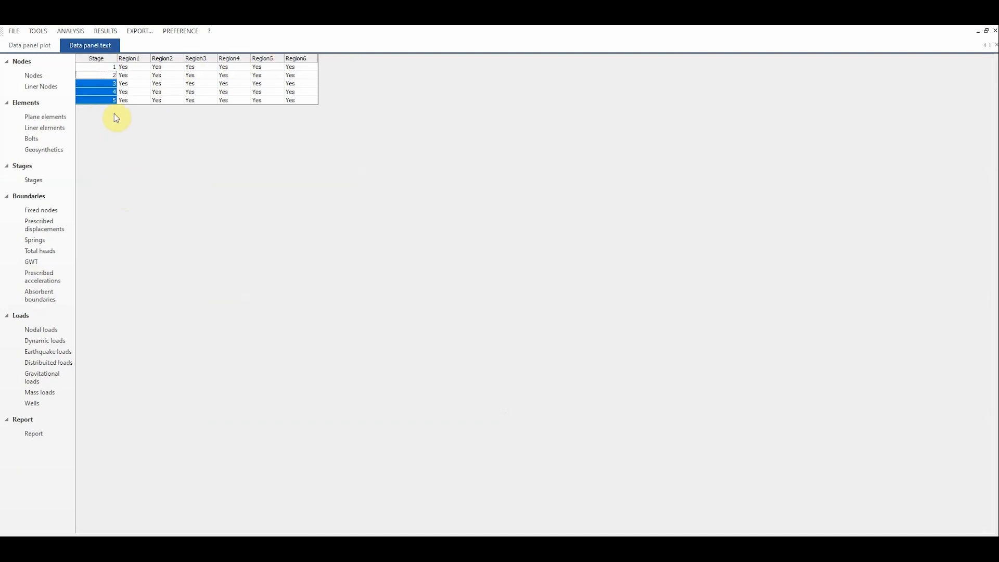
click(107, 83)
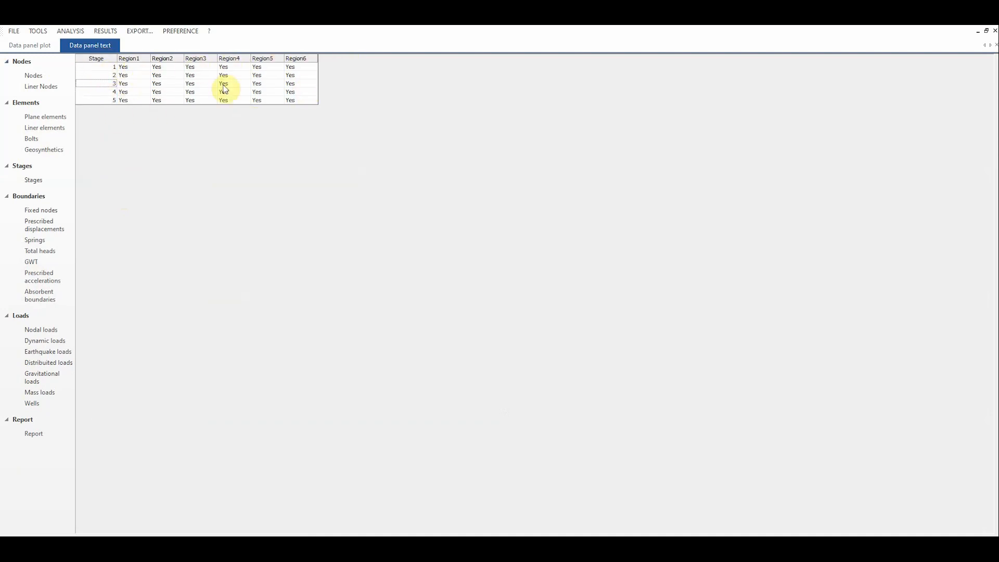
click(98, 68)
click(126, 67)
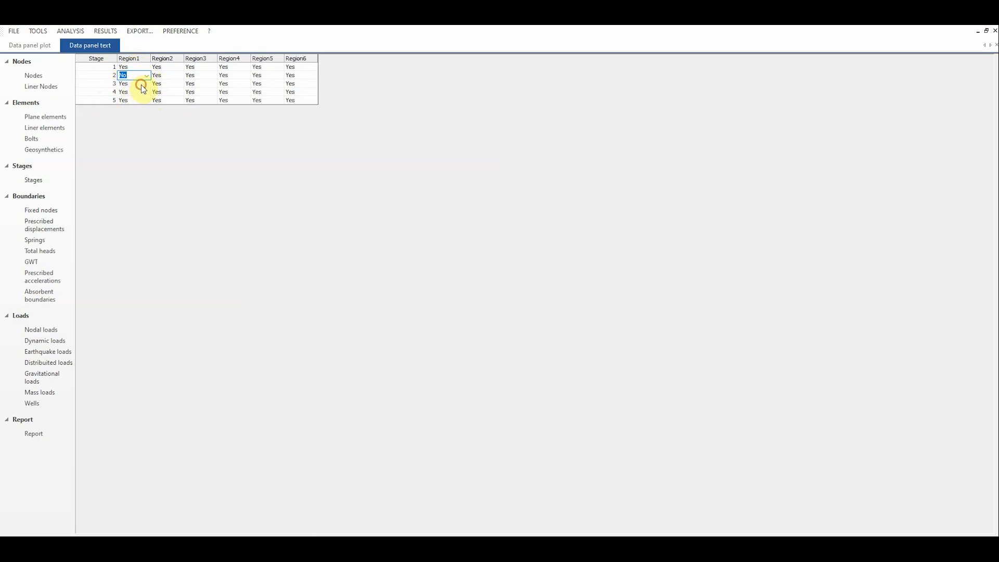
click(145, 83)
click(134, 96)
click(141, 116)
Set the gravitational load of Region2 to No in stages 2 to 5
click(166, 77)
click(180, 78)
click(179, 84)
click(171, 116)
Set the gravitational load of Region3 to No in stages 2 to 5
click(211, 76)
click(199, 90)
click(211, 85)
click(199, 99)
click(212, 92)
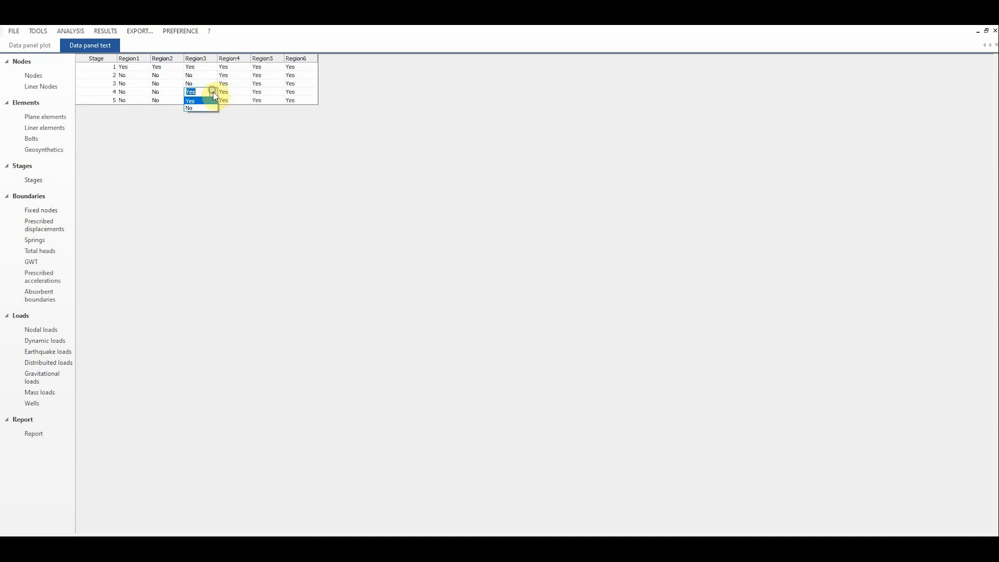
click(204, 108)
click(212, 101)
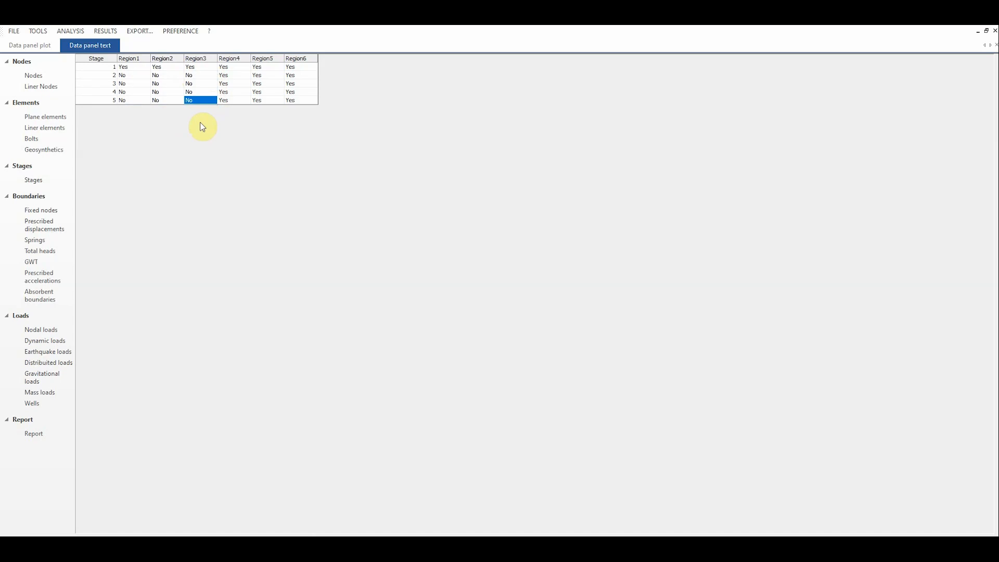
Set the gravitational load of Region4 to No in stages 3, 4 and 5
click(243, 85)
click(244, 85)
click(232, 99)
click(245, 94)
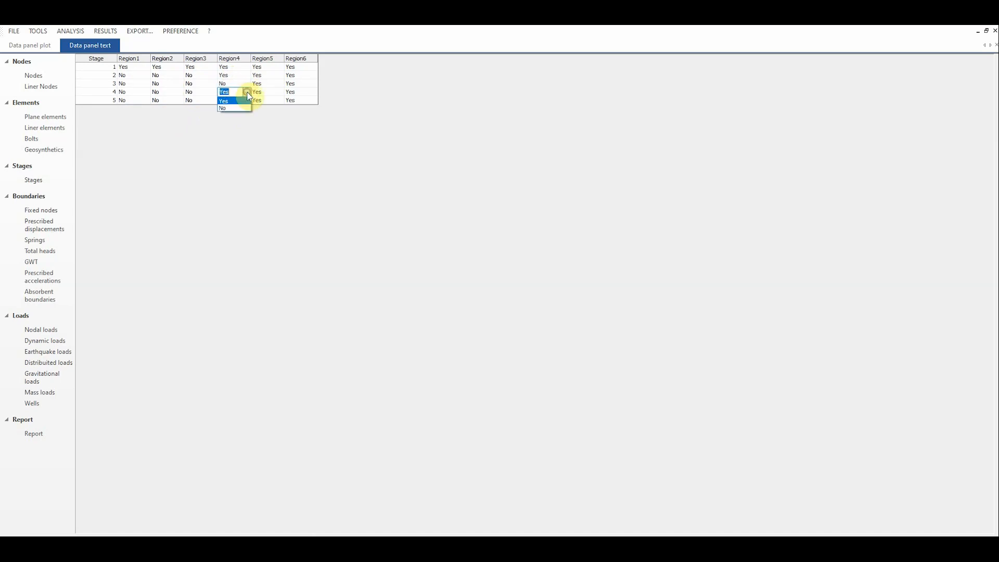
click(235, 107)
click(238, 102)
click(239, 117)
Set the gravitational load to No for Region5 in stages 4 and 5 and for Region6 in stage 5
click(270, 94)
click(274, 94)
click(270, 101)
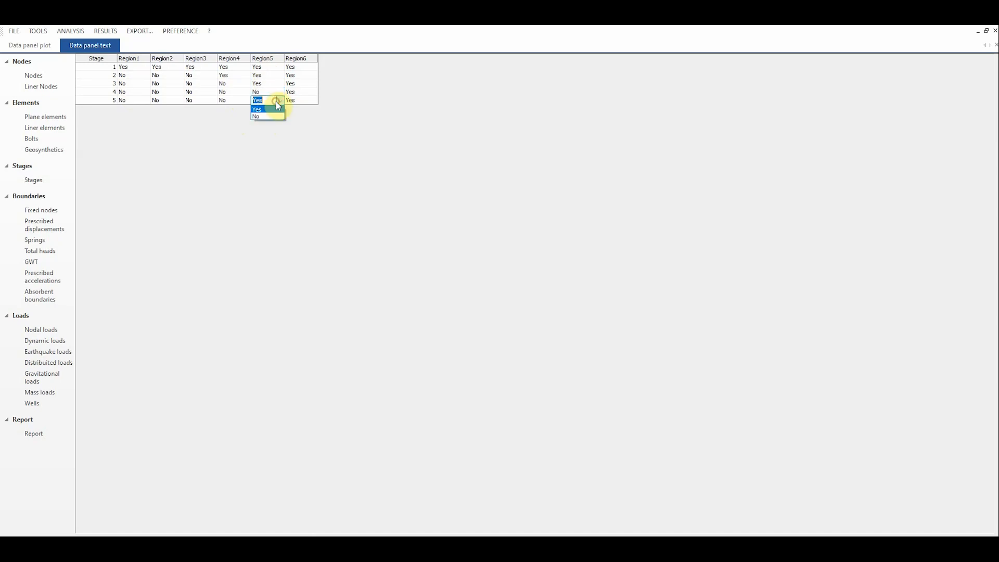
click(264, 116)
click(309, 99)
click(300, 116)
Start a nonlinear analysis from the model plot and choose the viscoplastic strain method (constant stiffness) for the stiffness matrix update
click(37, 47)
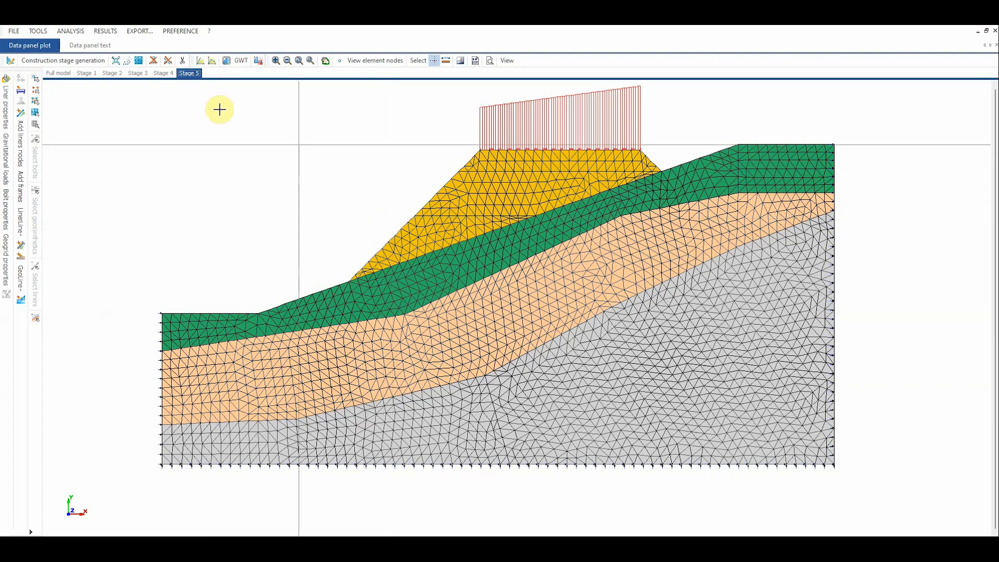
click(71, 30)
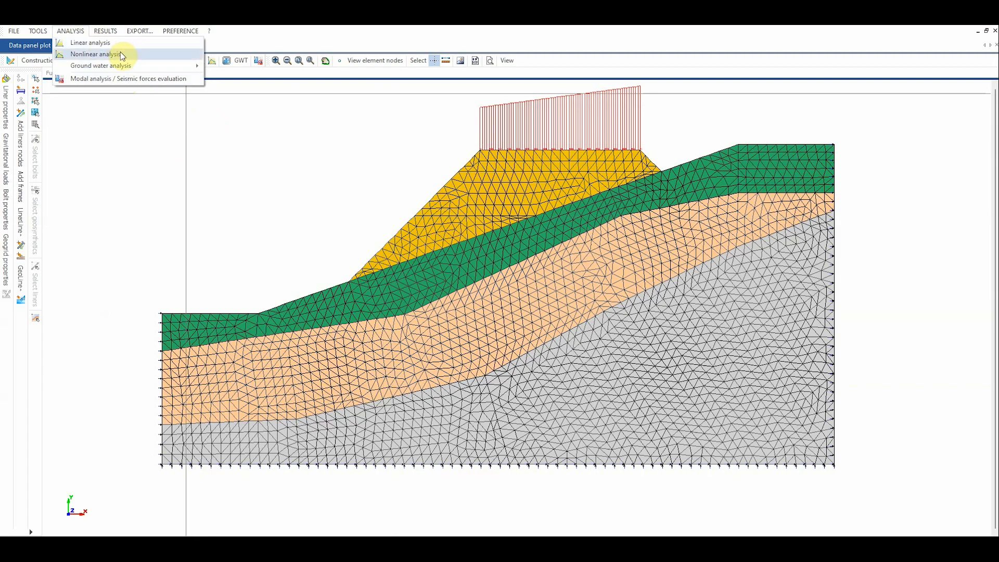
click(74, 55)
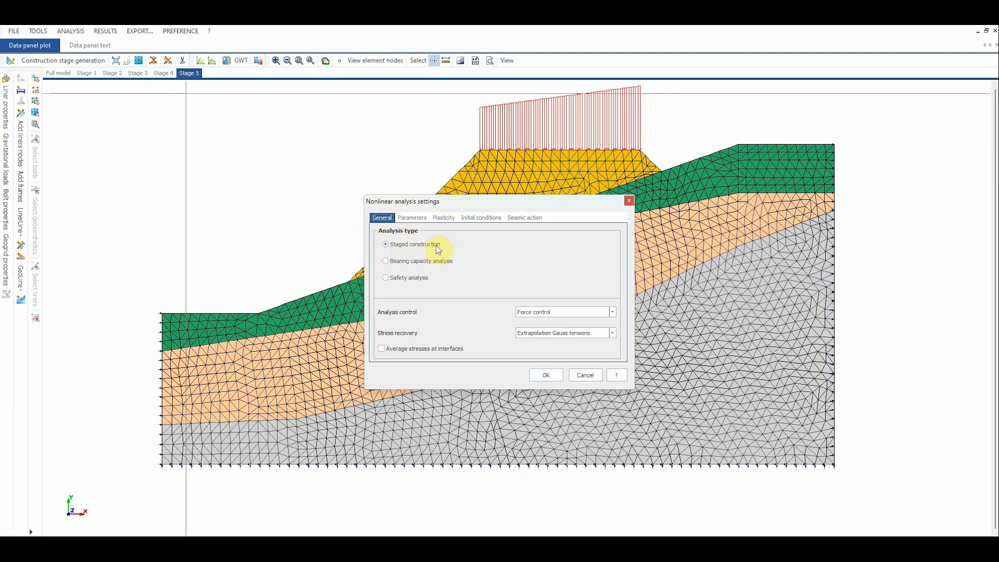
click(414, 220)
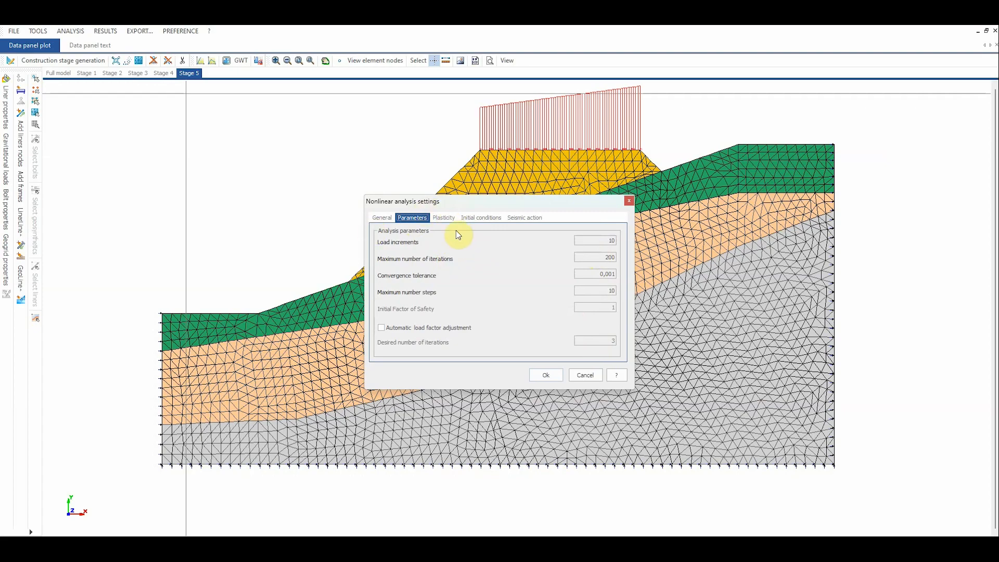
click(445, 218)
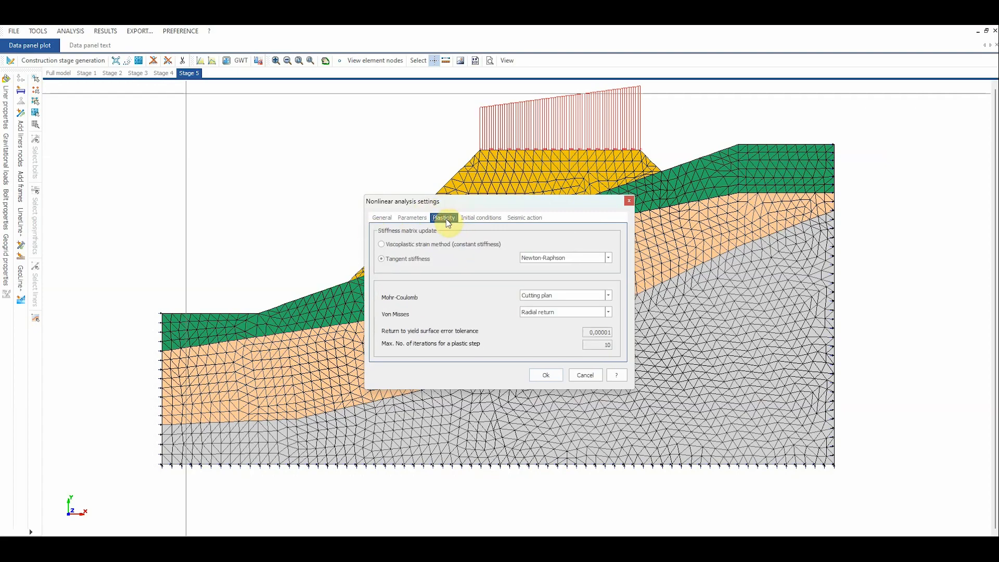
click(381, 244)
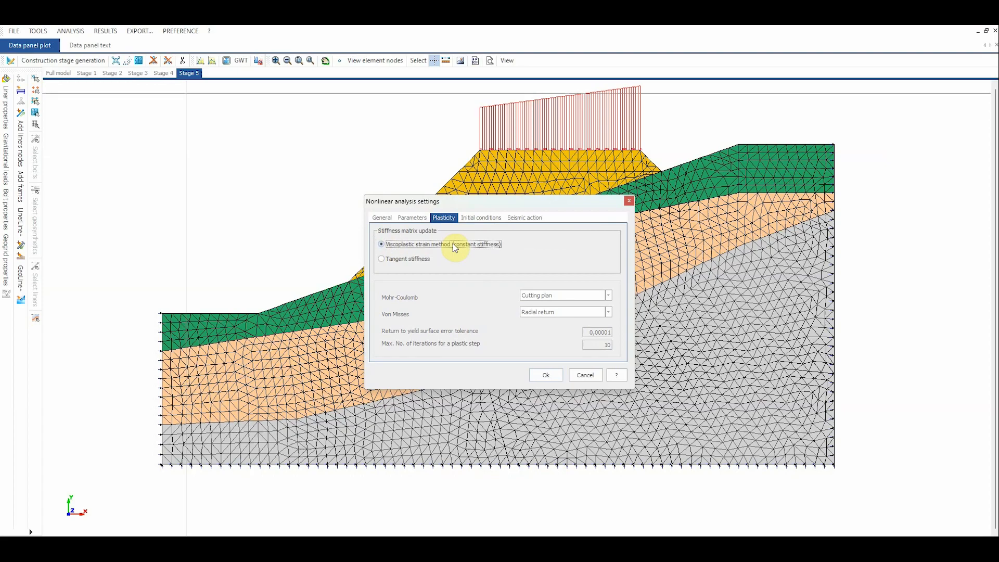
Keep Standard FEM analysis for the initial geostatic stresses, leave seismic action off in all stages, and run the nonlinear analysis
click(471, 217)
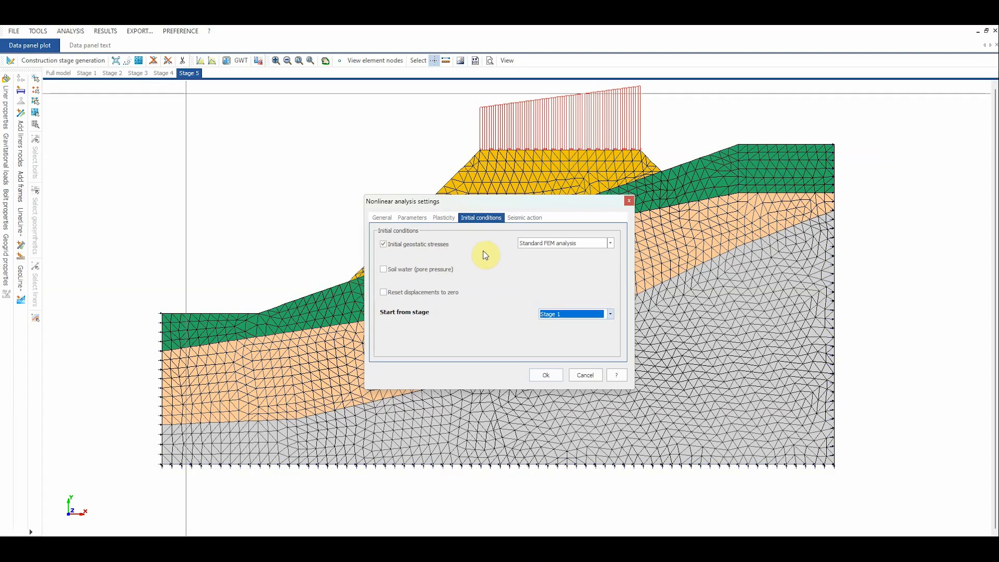
click(610, 243)
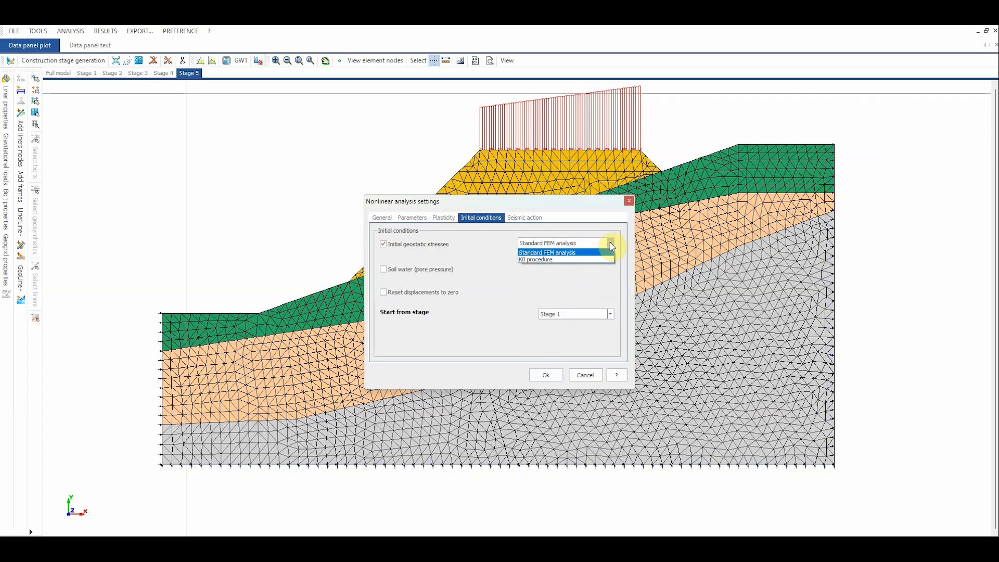
click(610, 245)
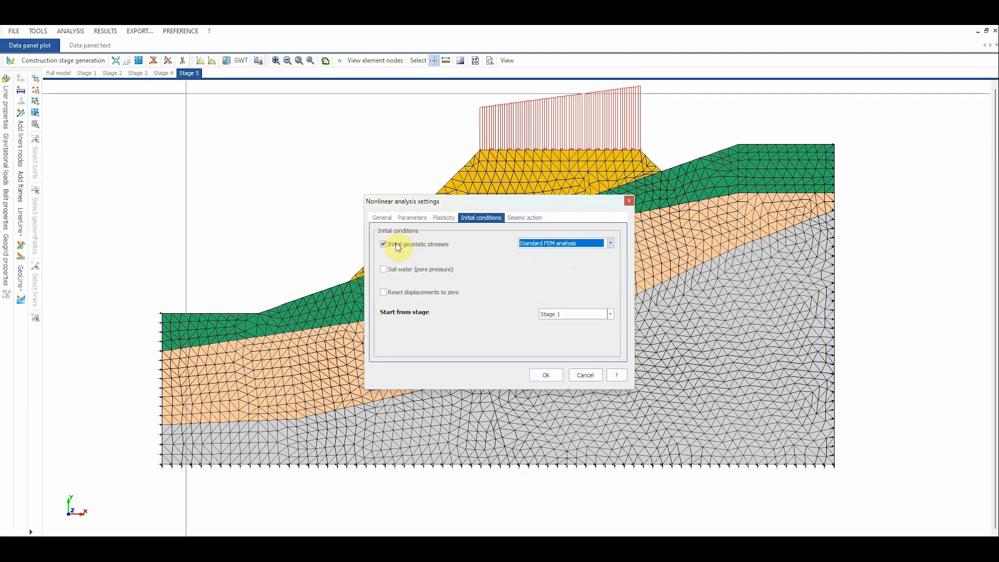
click(609, 243)
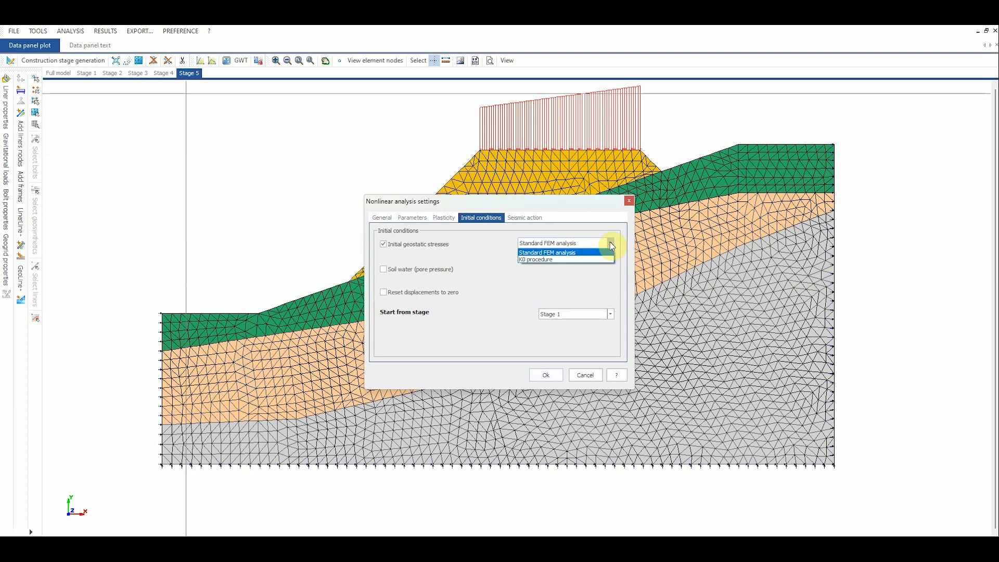
click(611, 244)
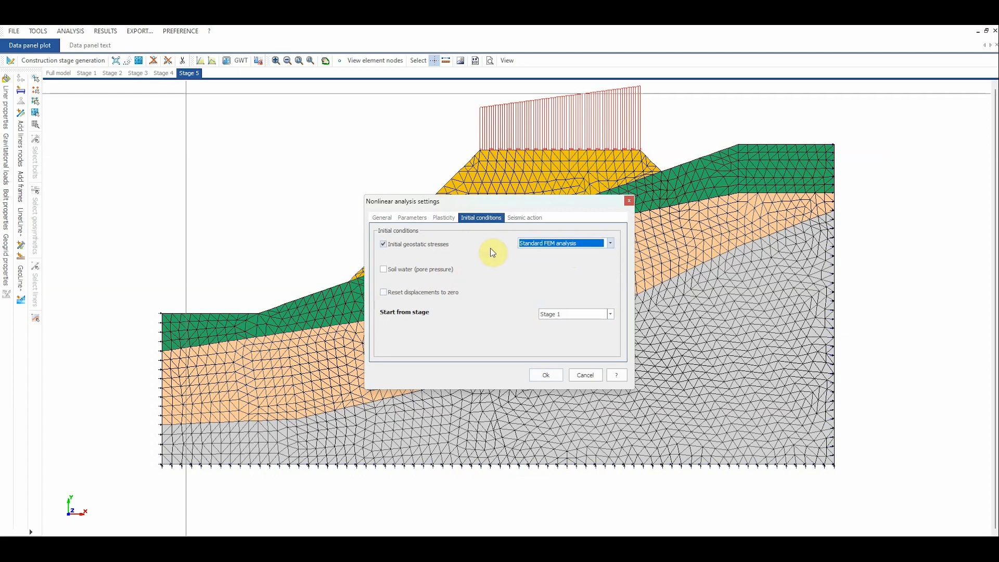
click(513, 219)
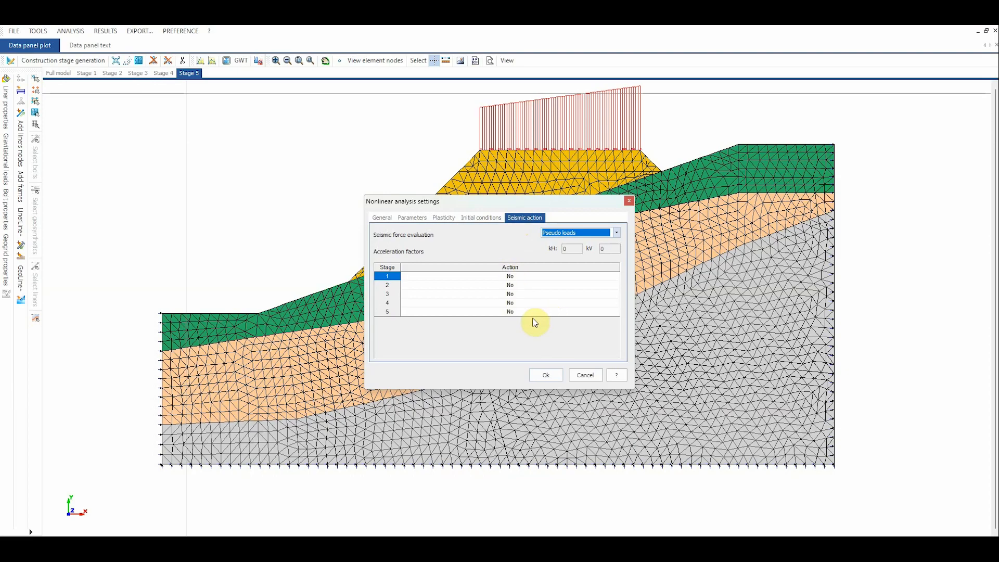
click(548, 377)
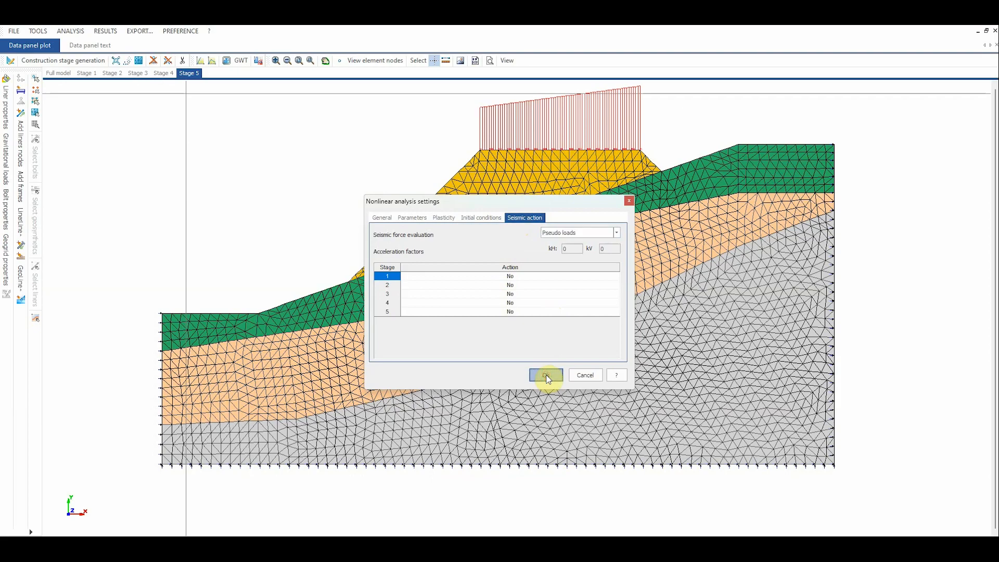
click(543, 385)
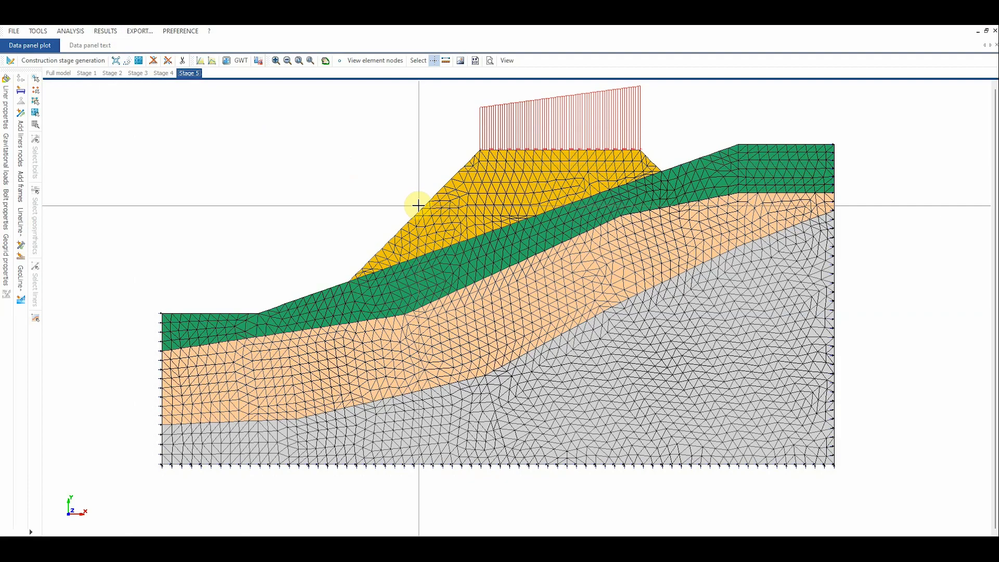
Open the results plot and examine the SigmaY nodal stresses across stages 1, 2, 4 and 5
click(105, 33)
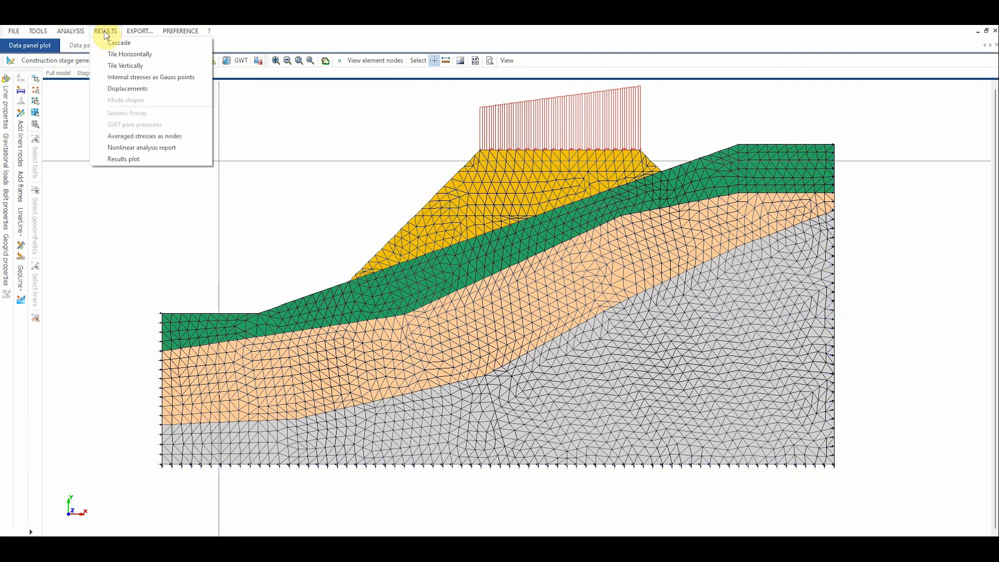
click(147, 162)
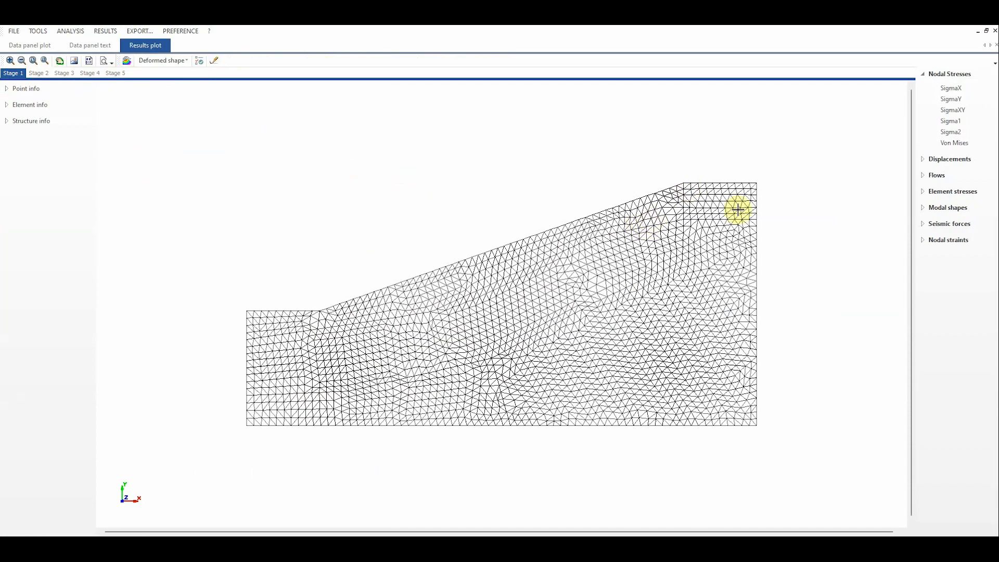
click(950, 100)
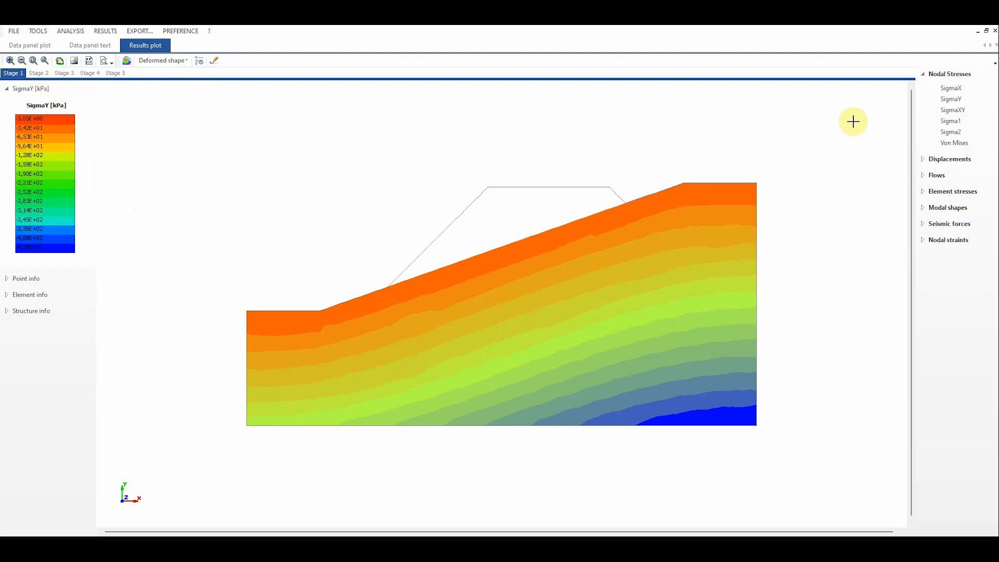
click(38, 73)
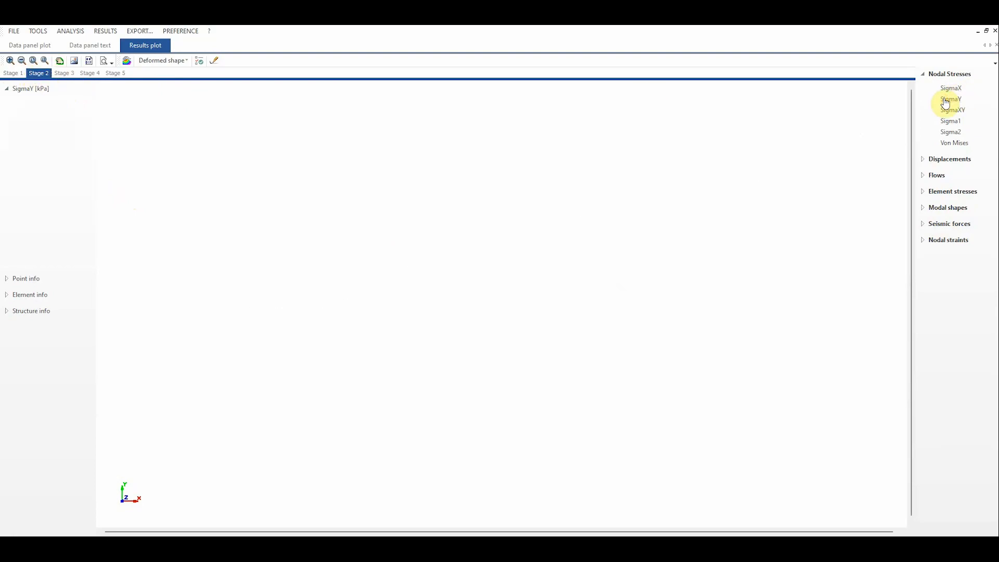
click(88, 75)
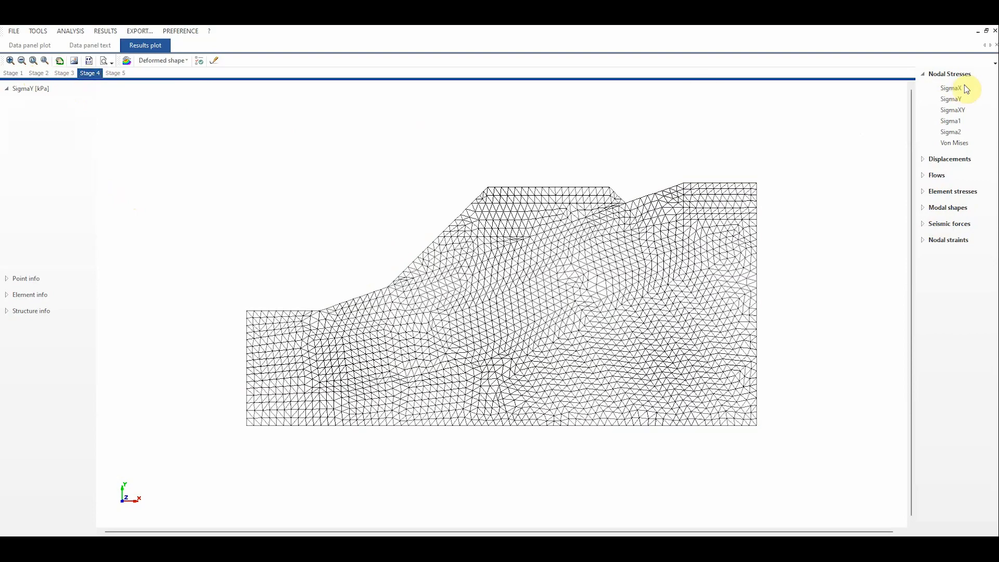
click(953, 100)
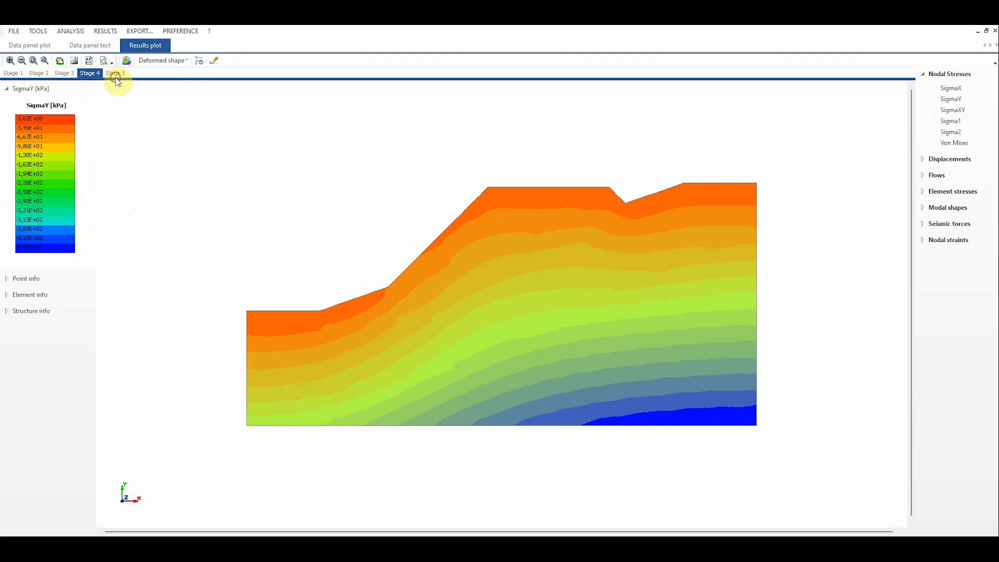
click(115, 74)
click(962, 101)
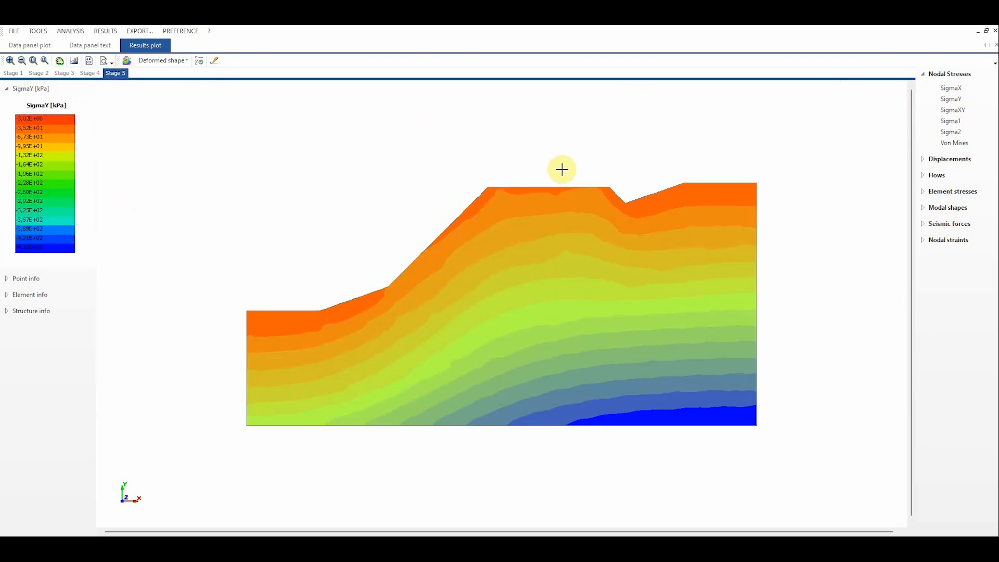
View the coloured deflected shape of Stage 5 at a scale factor of 100, and close the results plot
click(177, 61)
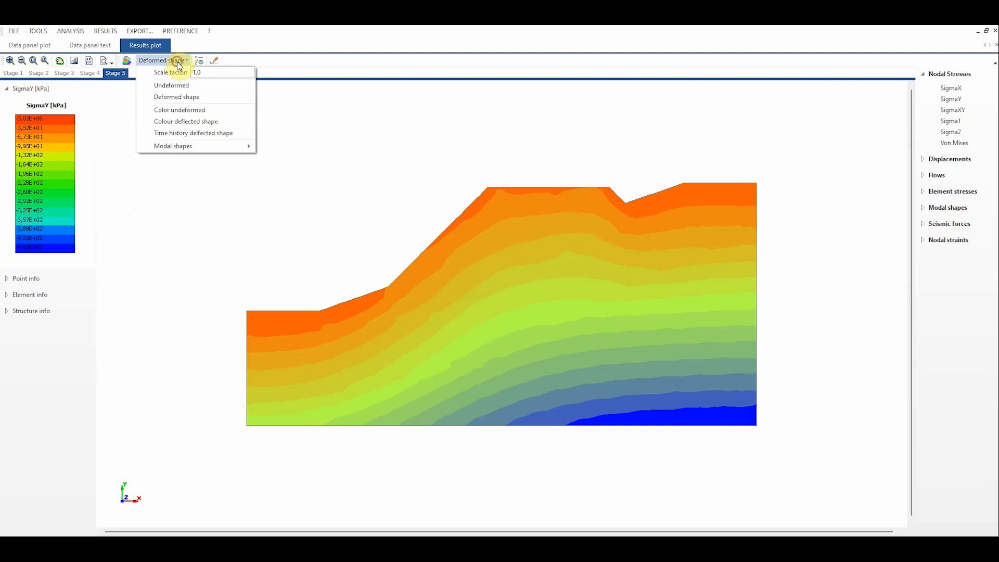
click(188, 124)
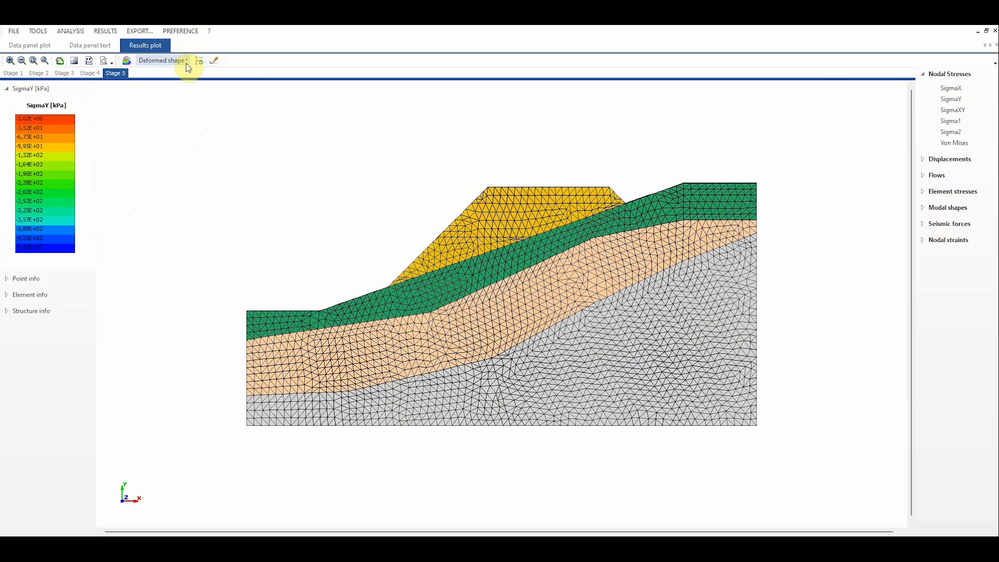
click(186, 62)
text(100)
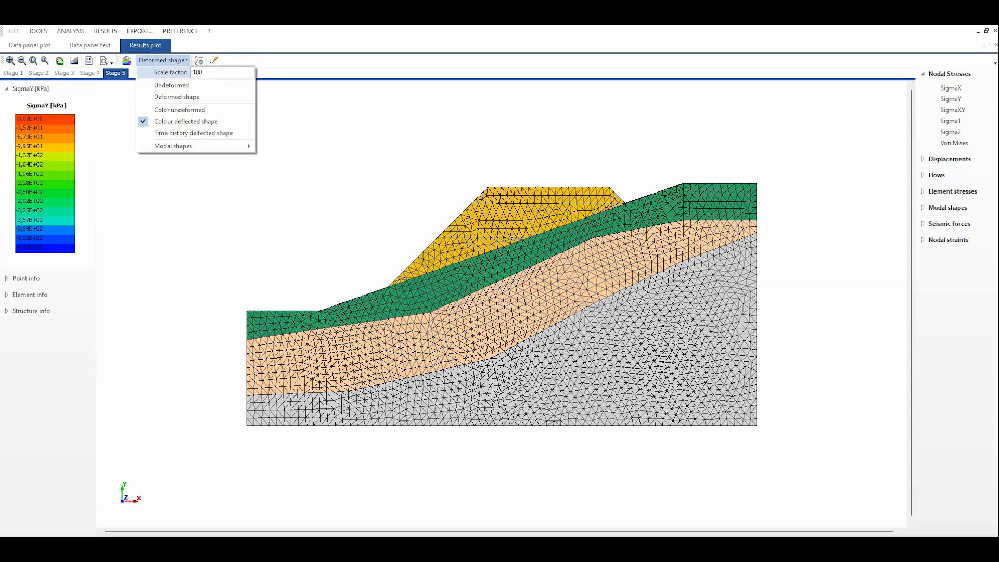
key(Return)
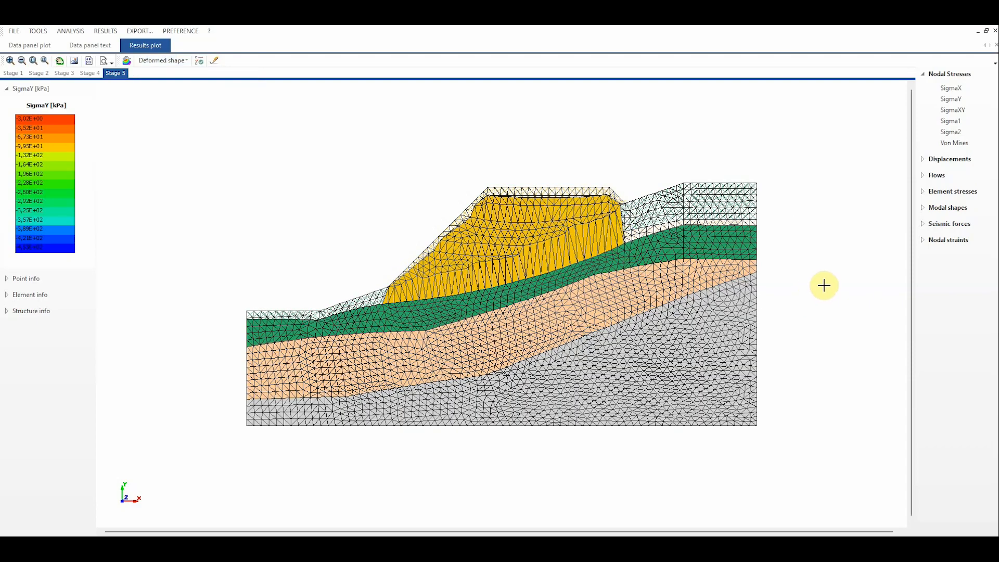
click(995, 44)
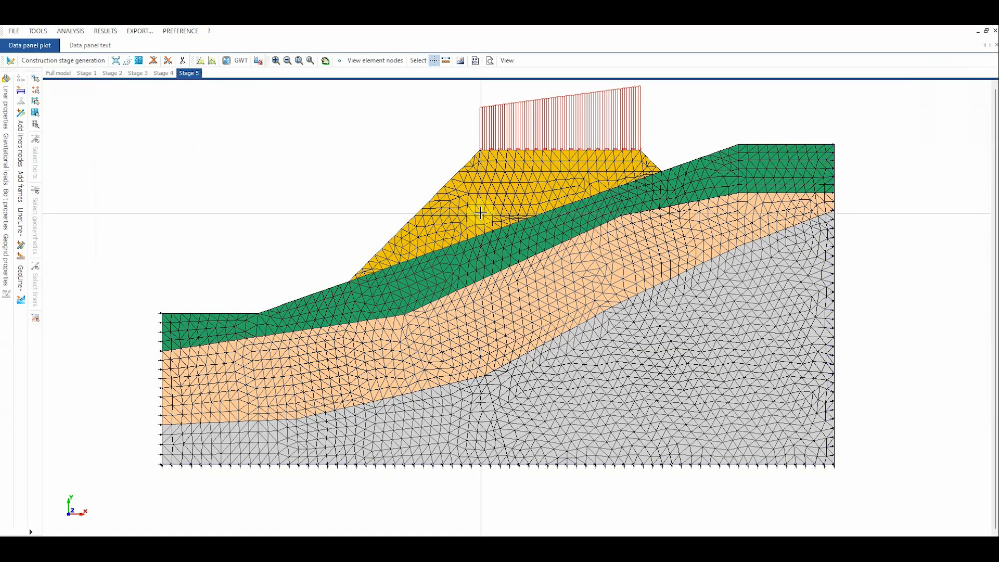